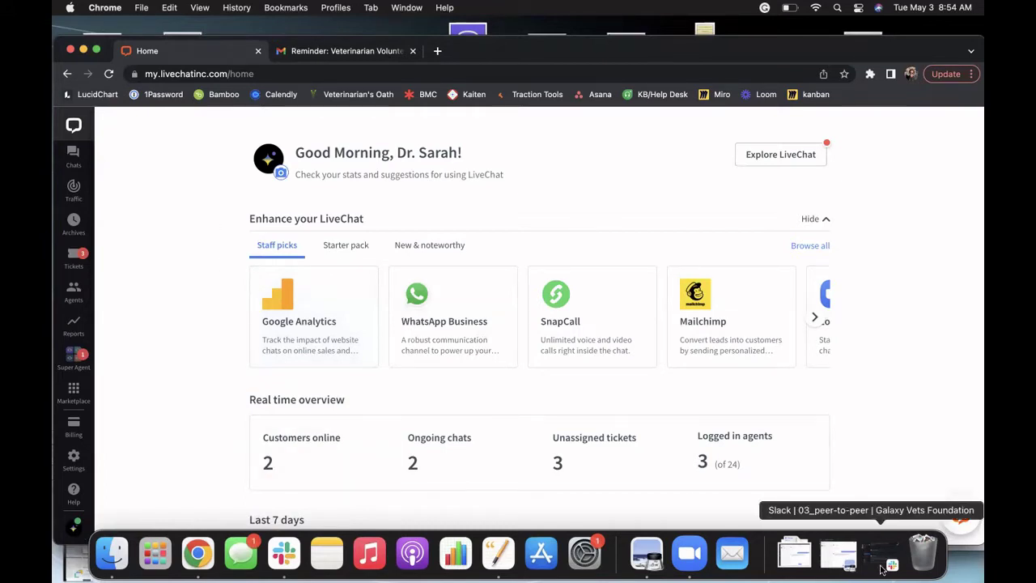
# Step: Read the shift reminder's subject and LiveChat login details, then go back to LiveChat's chats list
pyautogui.click(354, 51)
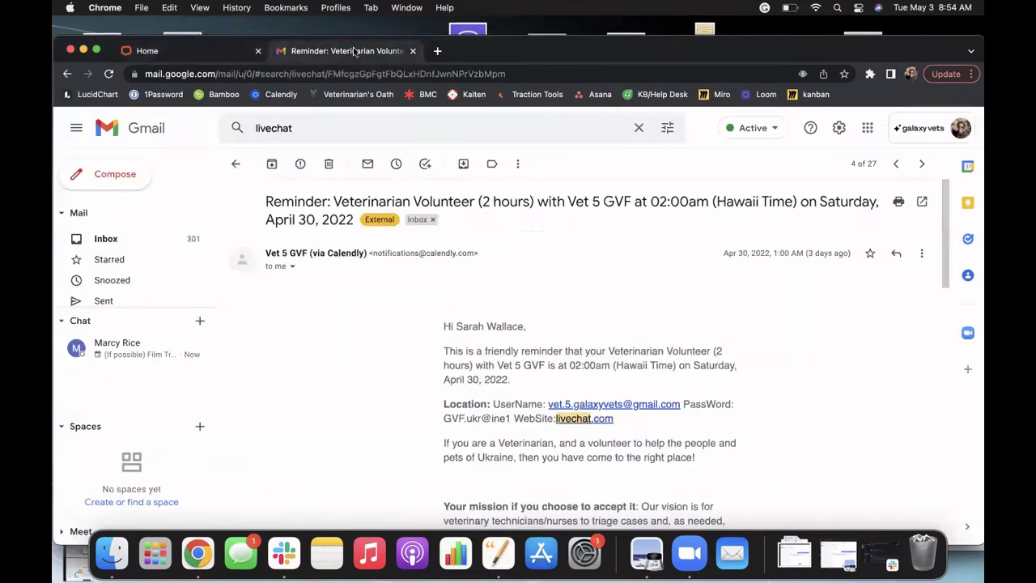
pyautogui.moveTo(264, 203); pyautogui.dragTo(794, 222)
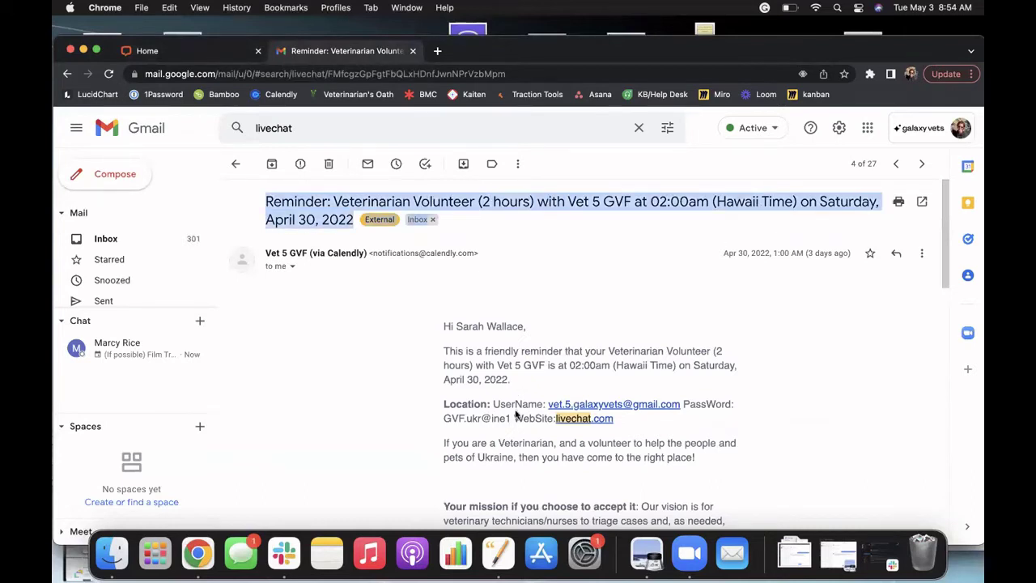
pyautogui.click(638, 416)
pyautogui.moveTo(643, 419); pyautogui.dragTo(444, 404)
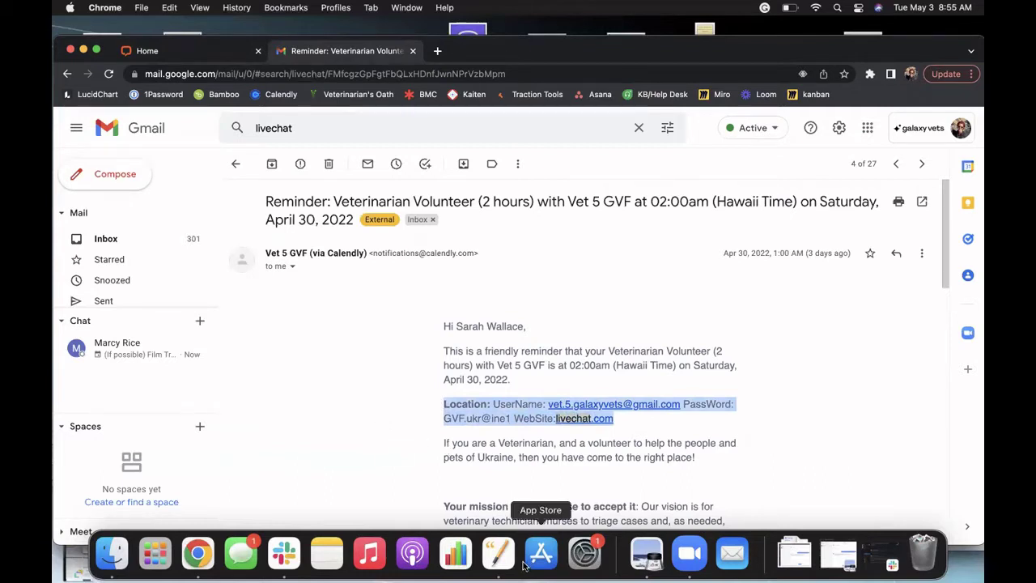
pyautogui.click(299, 464)
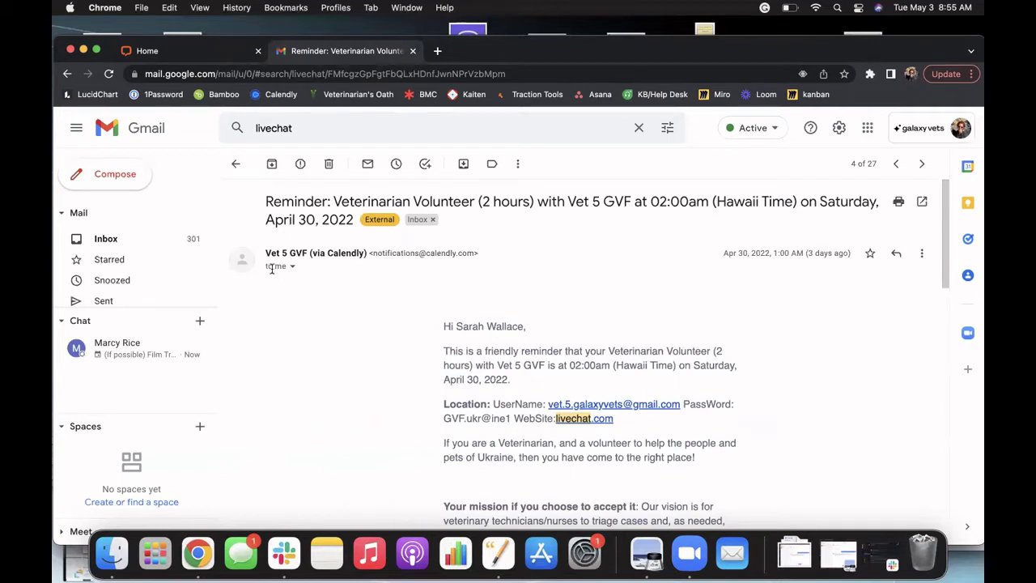
pyautogui.click(204, 50)
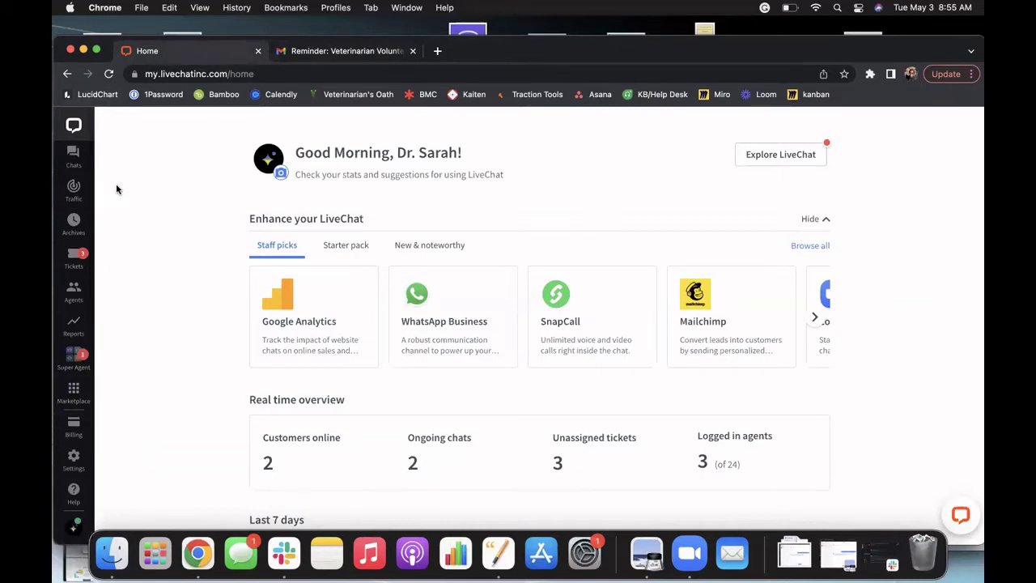
pyautogui.click(74, 154)
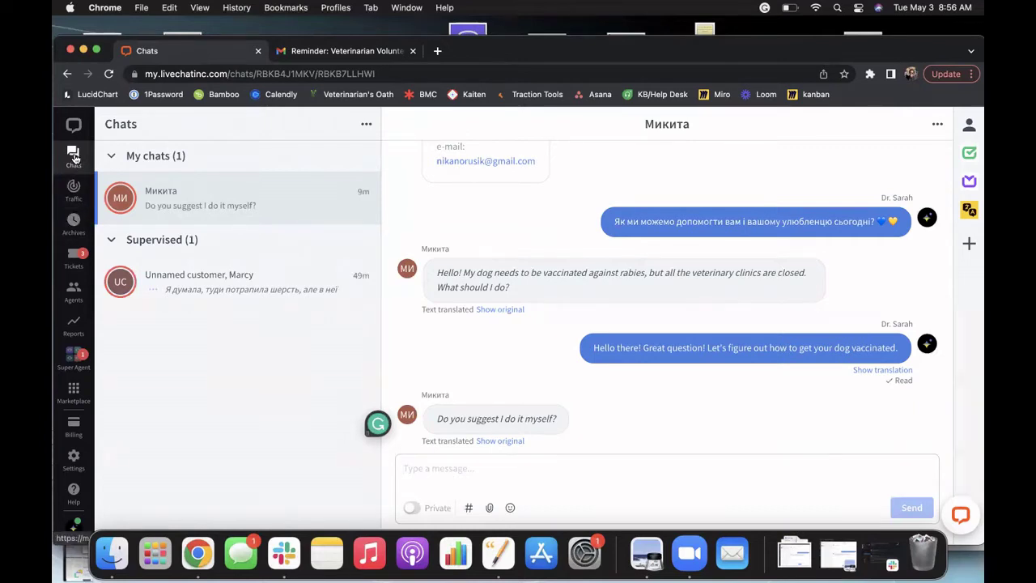
pyautogui.scroll(-1, 73, 159)
pyautogui.scroll(-4, 74, 242)
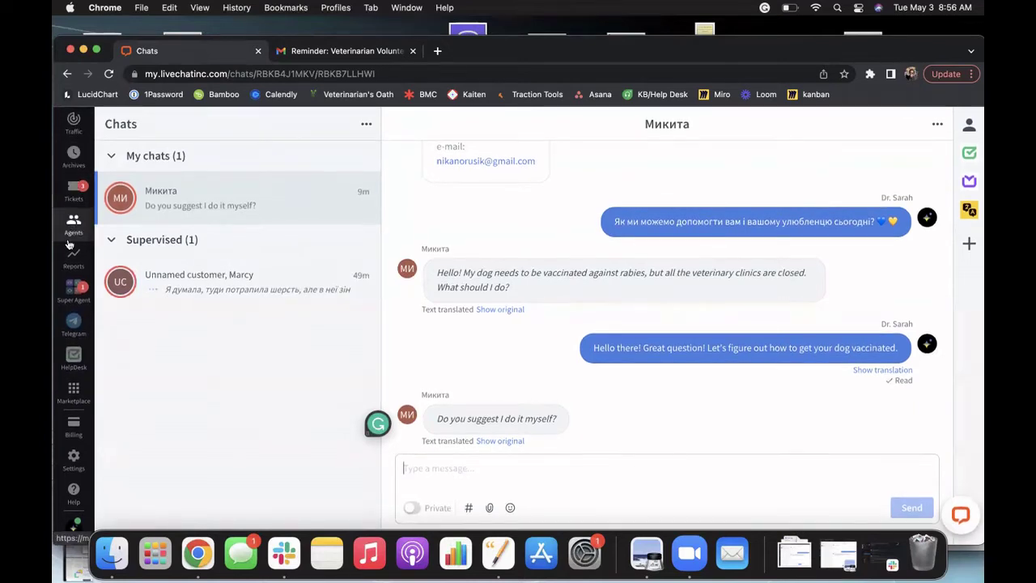
pyautogui.click(73, 286)
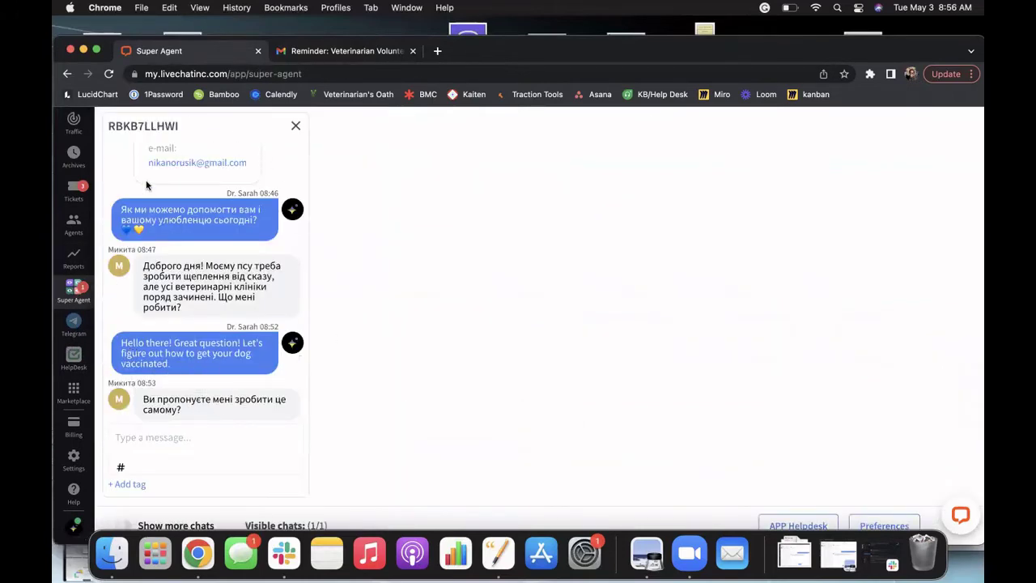
pyautogui.scroll(4, 73, 183)
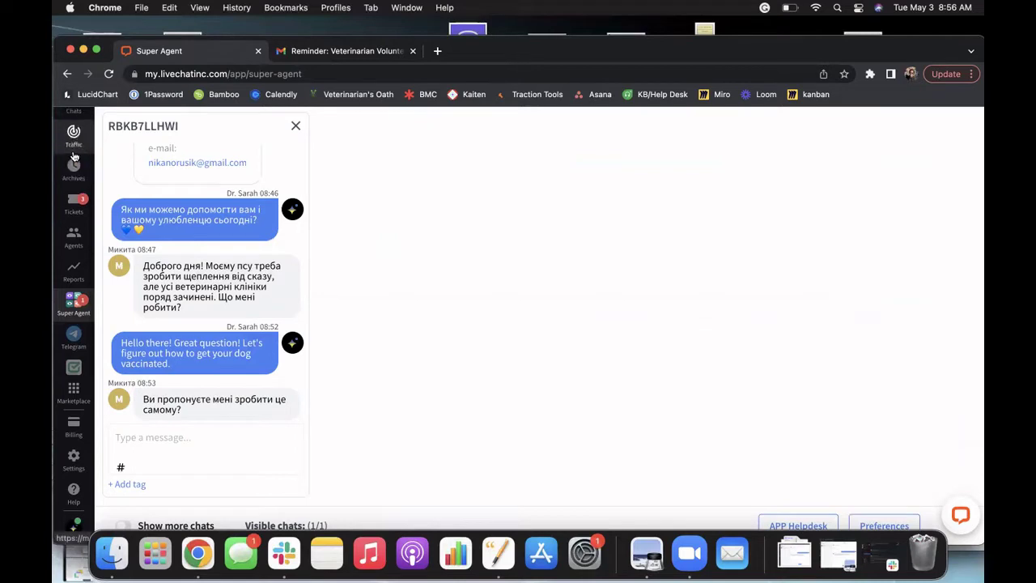
pyautogui.click(73, 158)
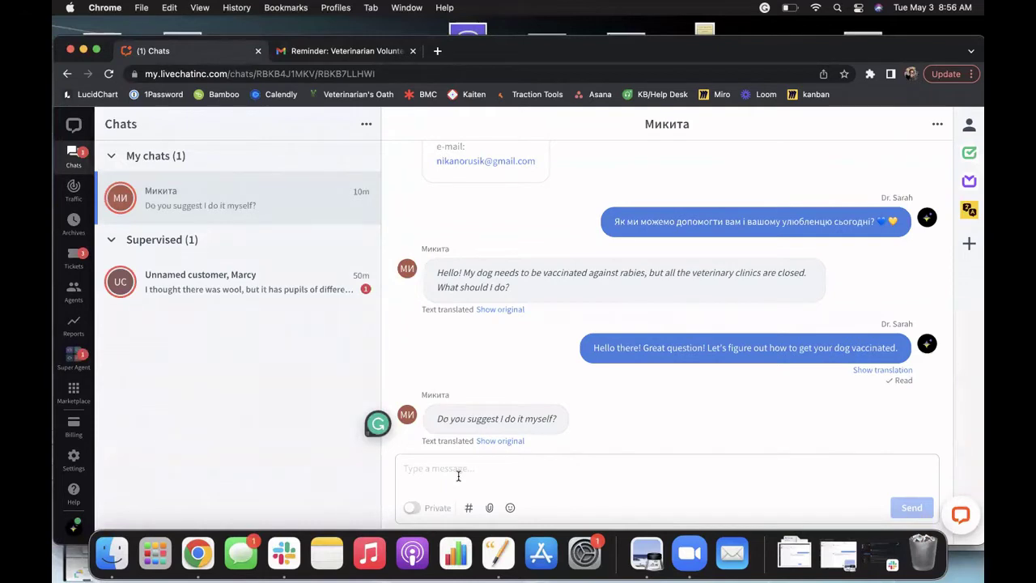
# Step: Send the reply "We don't recommend that you do it yourself. Let's see what resources I can find for you."
pyautogui.write('We don')
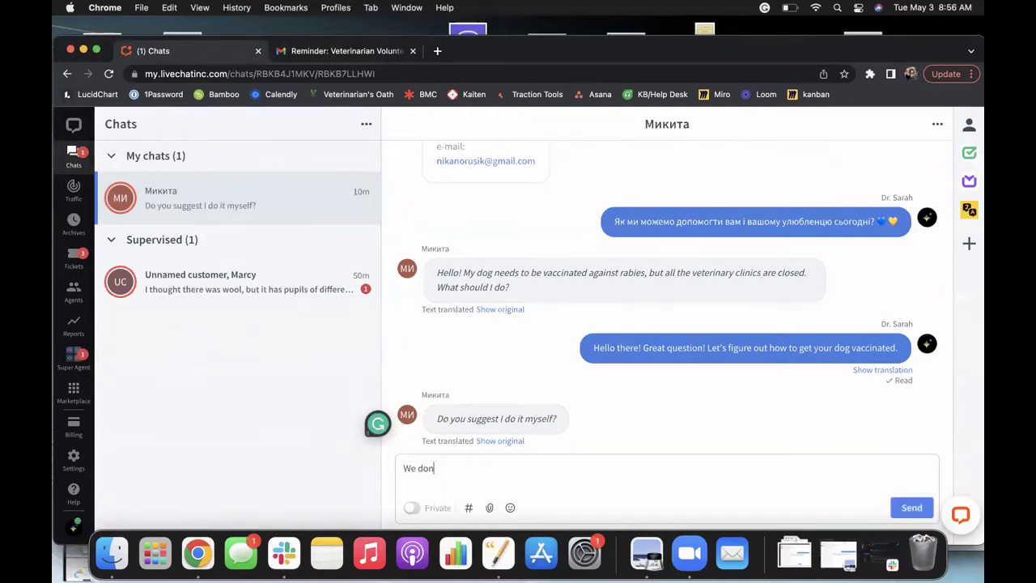
pyautogui.write("'t recommend thi")
pyautogui.write('s')
pyautogui.press('BackSpace')
pyautogui.press('BackSpace')
pyautogui.write('at you')
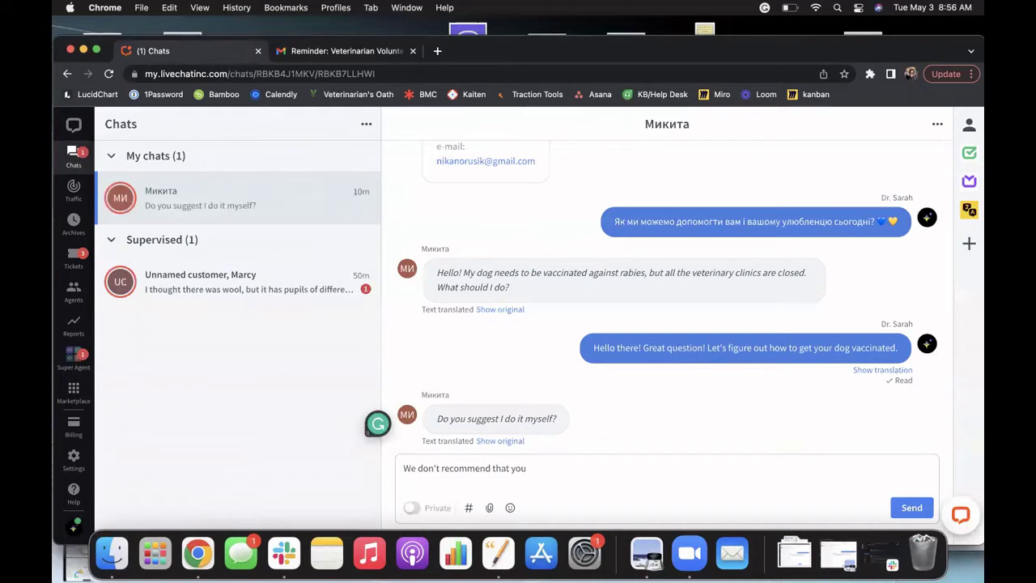
pyautogui.write(" do it yourself. Let's see")
pyautogui.write('what resources I can')
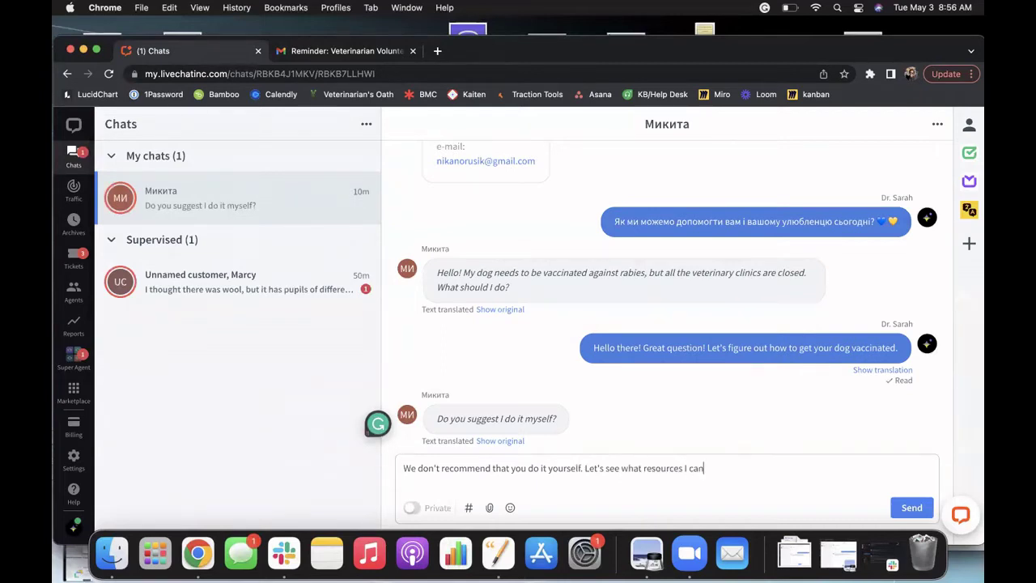
pyautogui.write(' find for you.')
pyautogui.click(910, 507)
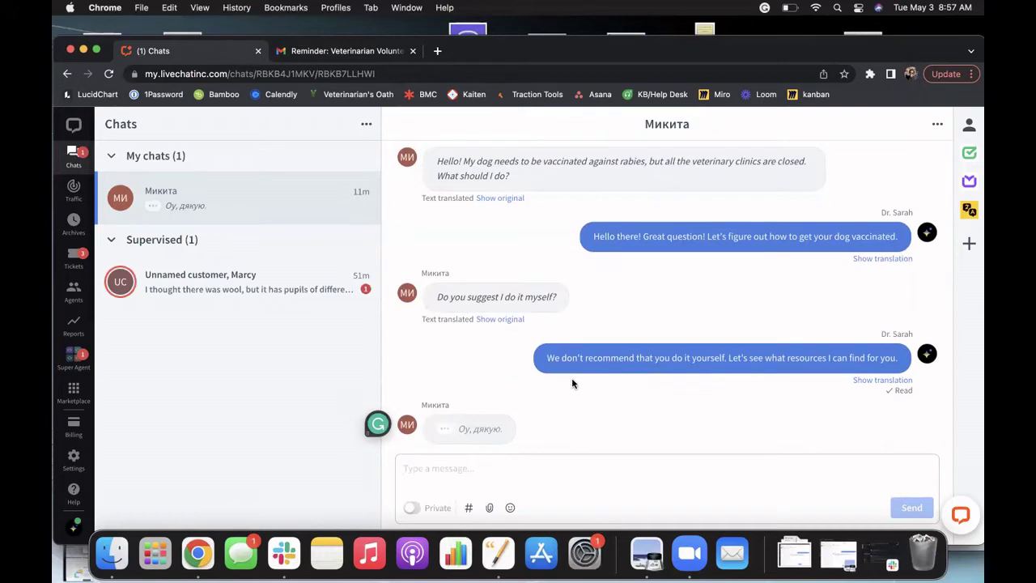
# Step: In the #03_peer-to-peer Slack draft, make the request for an extra set of eyes bold
pyautogui.click(297, 551)
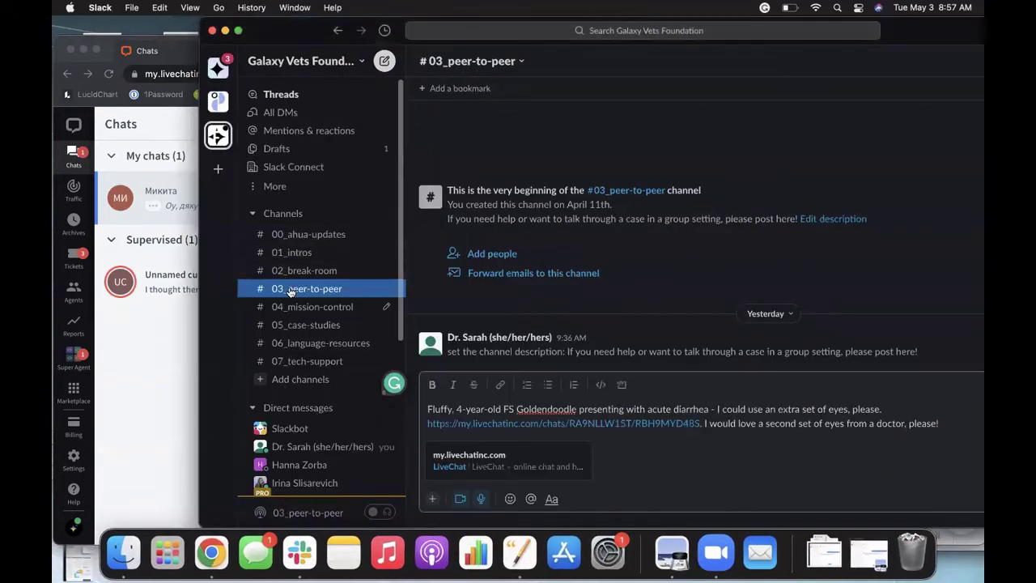
pyautogui.click(289, 292)
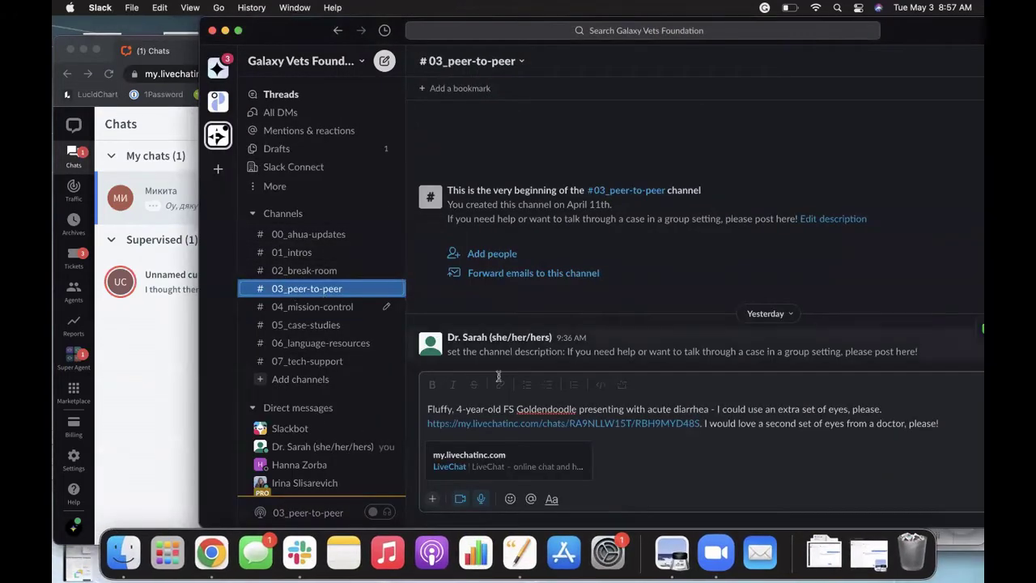
pyautogui.moveTo(426, 407); pyautogui.dragTo(693, 409)
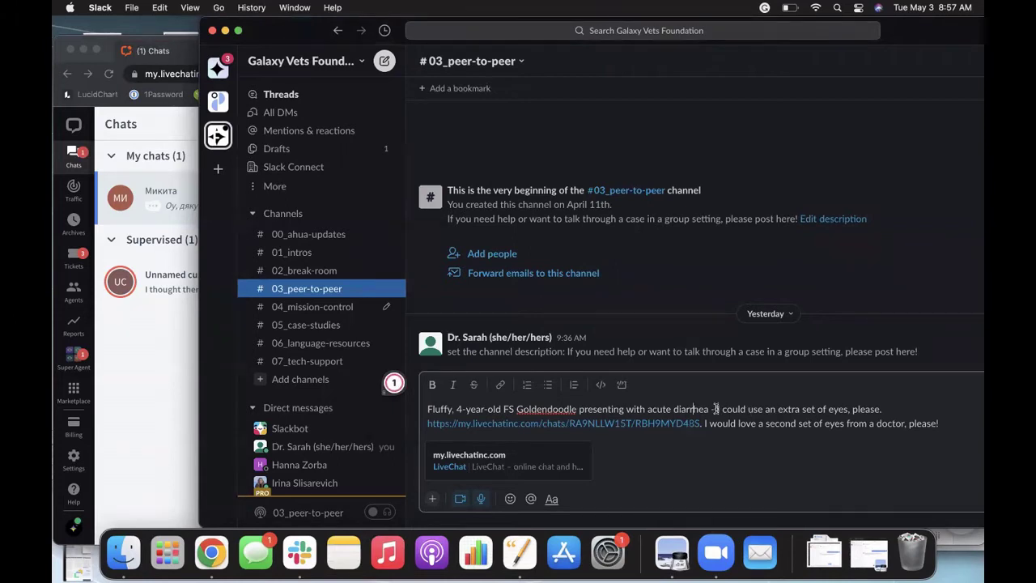
pyautogui.moveTo(718, 409); pyautogui.dragTo(887, 408)
pyautogui.press('super+b')
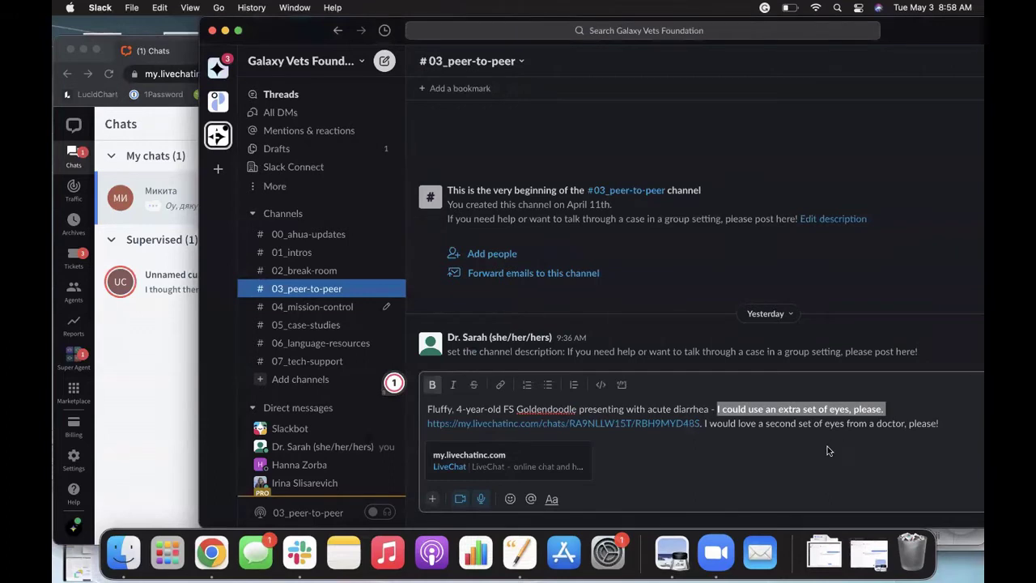
pyautogui.click(821, 456)
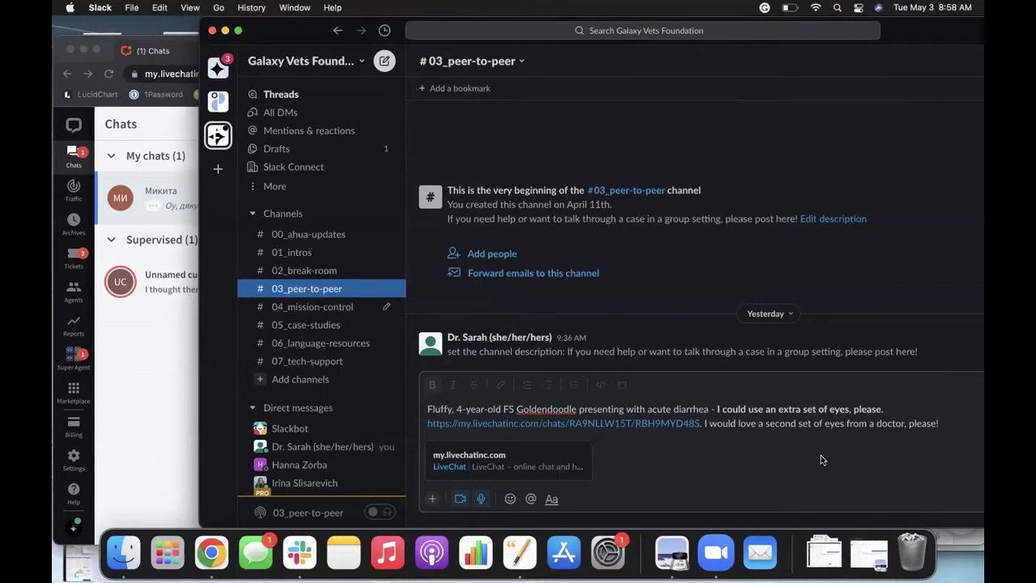
# Step: Delete the draft's last sentence and post the Fluffy acute-diarrhea message to the channel
pyautogui.click(941, 424)
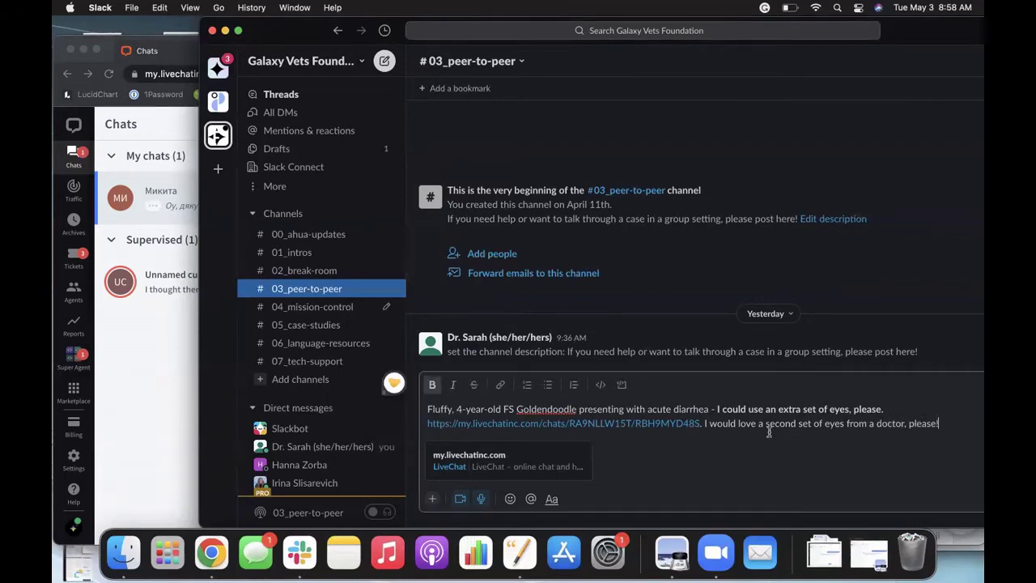
pyautogui.keyDown('shift'); pyautogui.click(703, 423); pyautogui.keyUp('shift')
pyautogui.press('BackSpace')
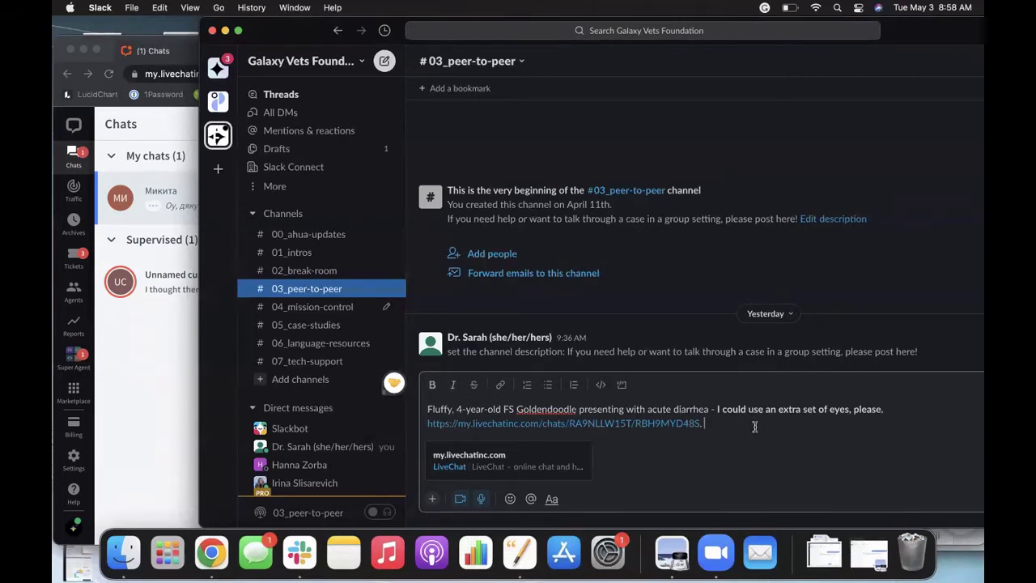
pyautogui.press('Return')
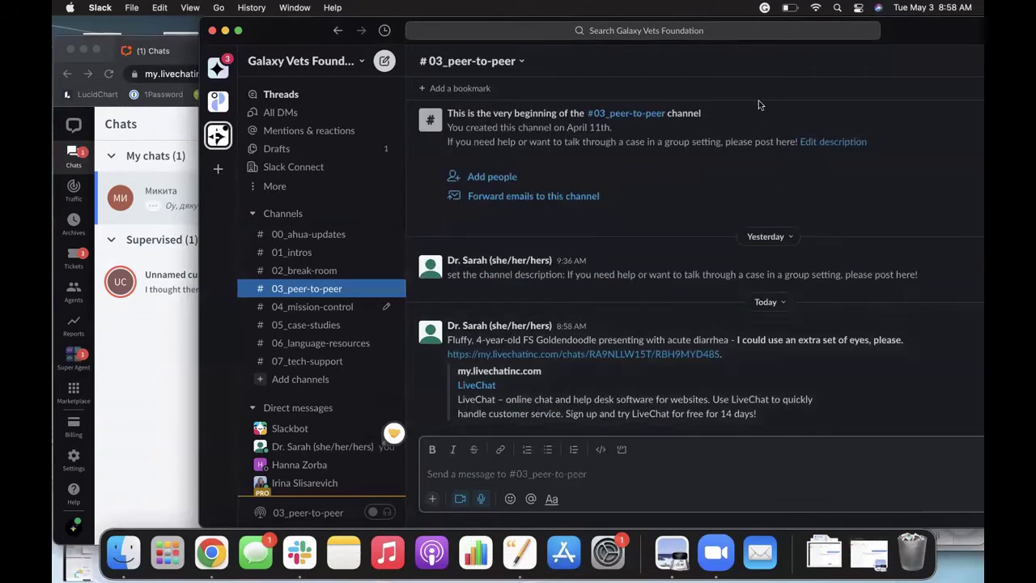
pyautogui.moveTo(962, 34); pyautogui.dragTo(835, 30)
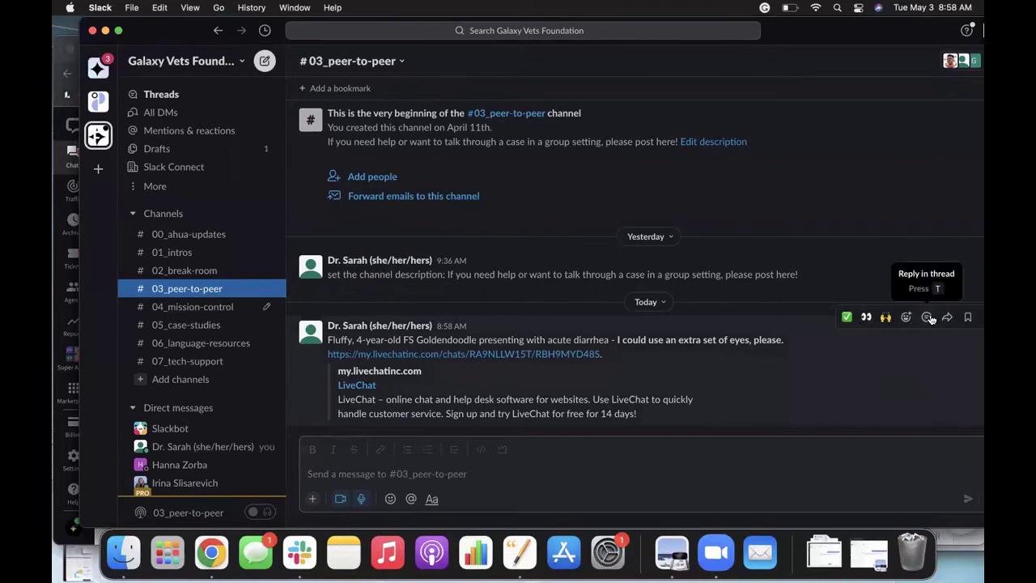
# Step: Reply "I've got it!" in a thread on the Fluffy post
pyautogui.click(928, 318)
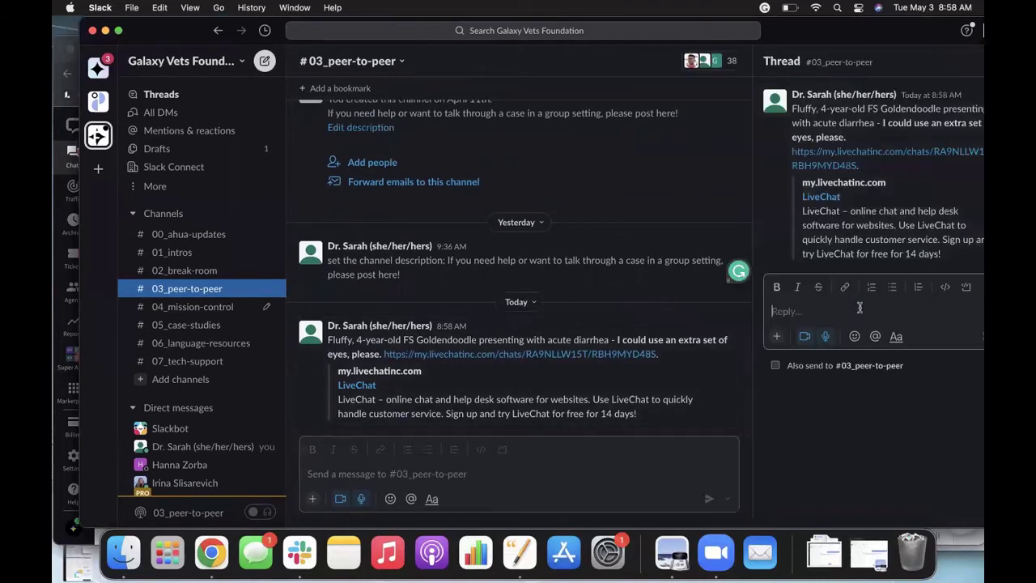
pyautogui.write("I've got it!")
pyautogui.press('Return')
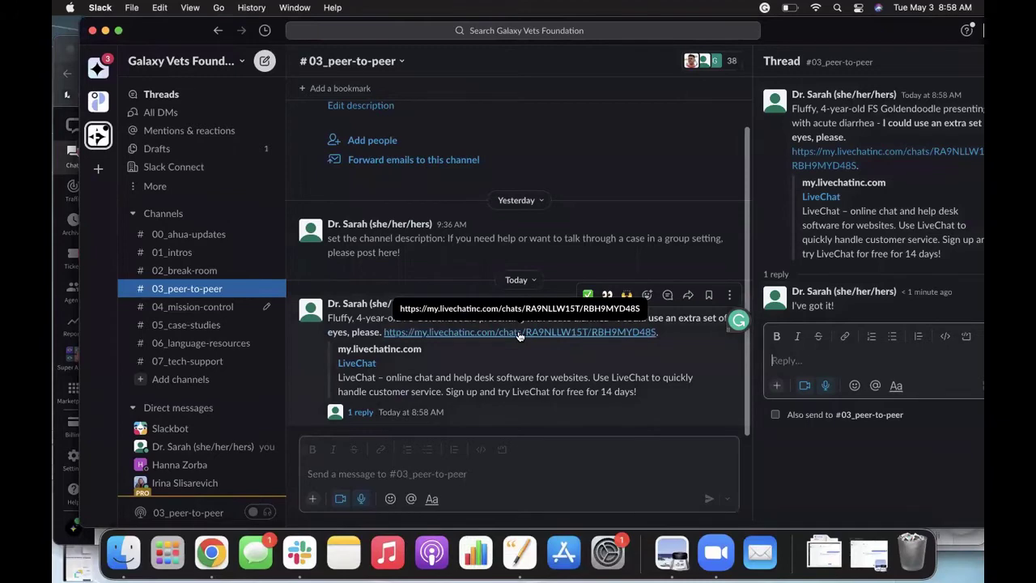
# Step: View the earlier LiveChat chat screenshot, close the preview, and minimise Slack
pyautogui.click(867, 557)
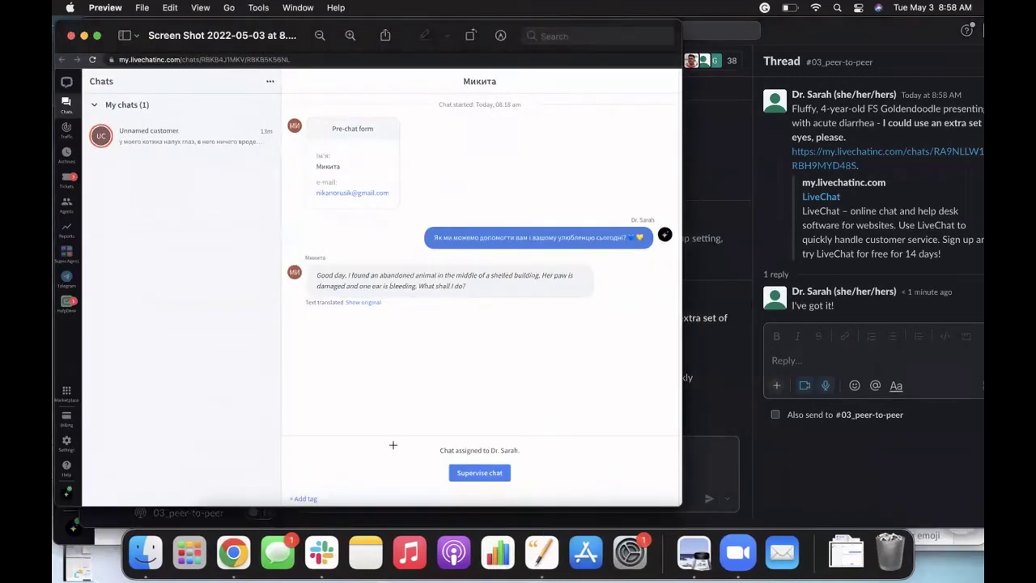
pyautogui.click(71, 35)
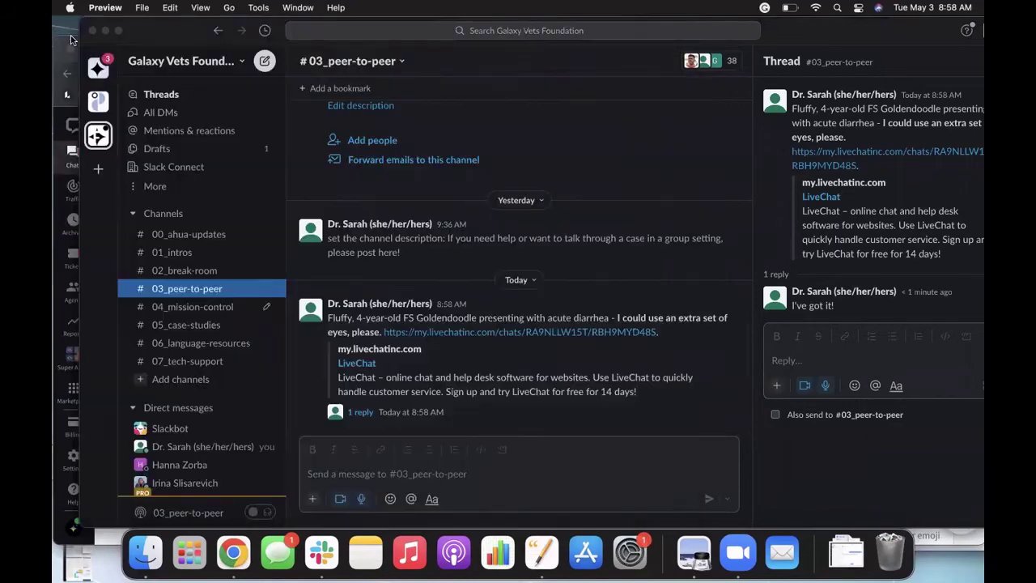
pyautogui.click(104, 30)
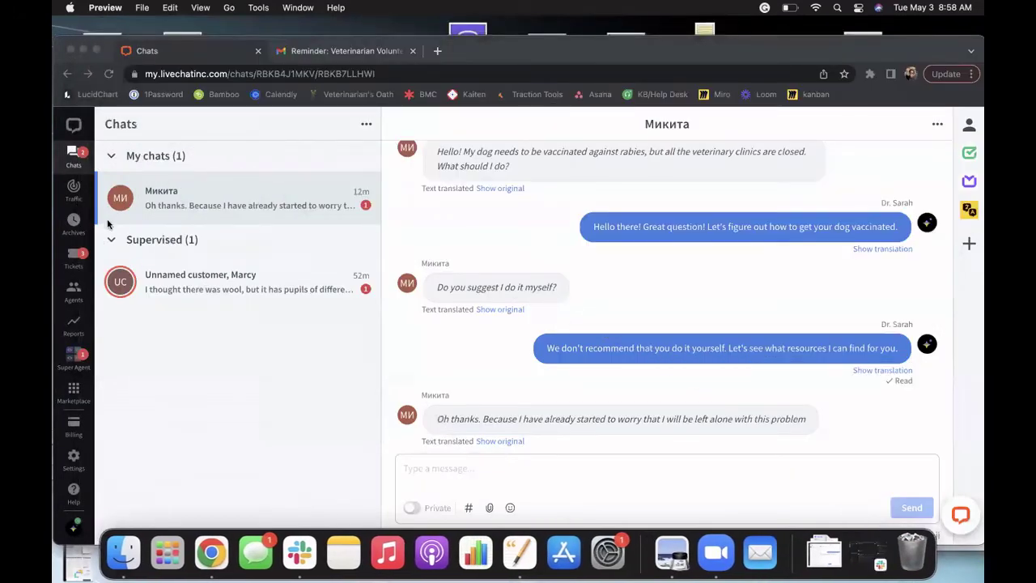
# Step: Add the private note "Grey communications not visible to the pet parent!" to the supervised chat, then open the vaccination chat
pyautogui.click(162, 284)
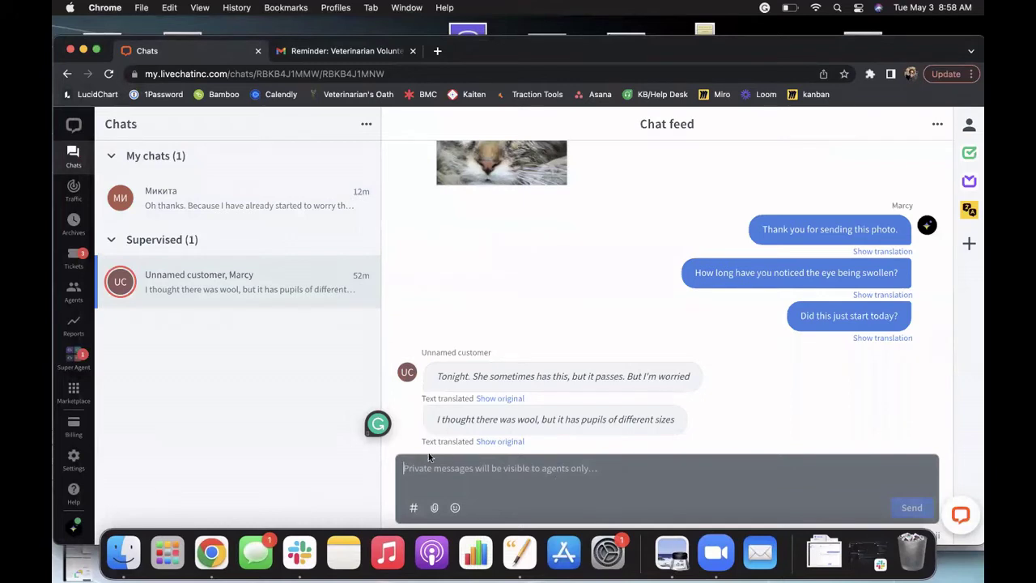
pyautogui.write('Grey ')
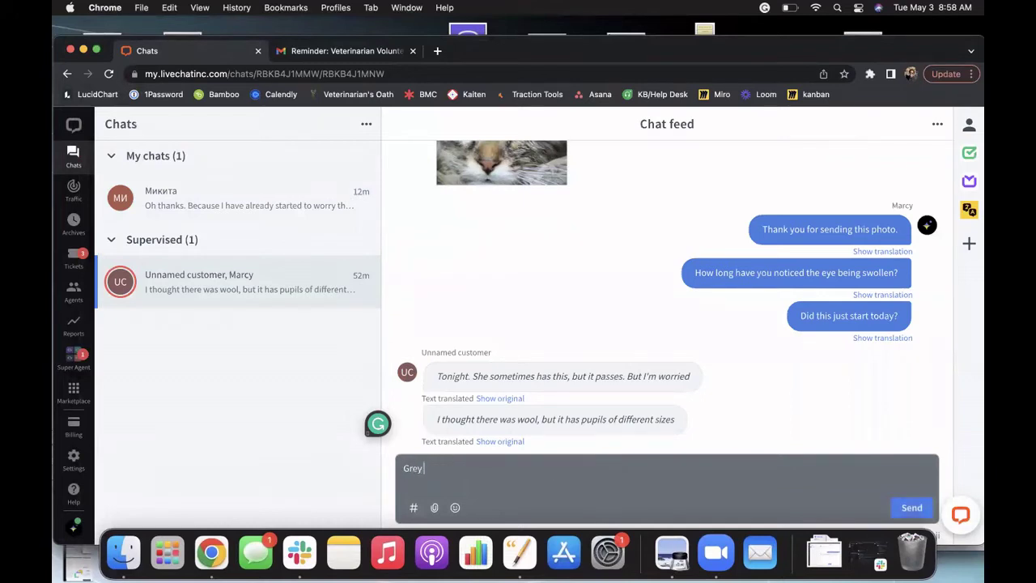
pyautogui.write('communications not visible to')
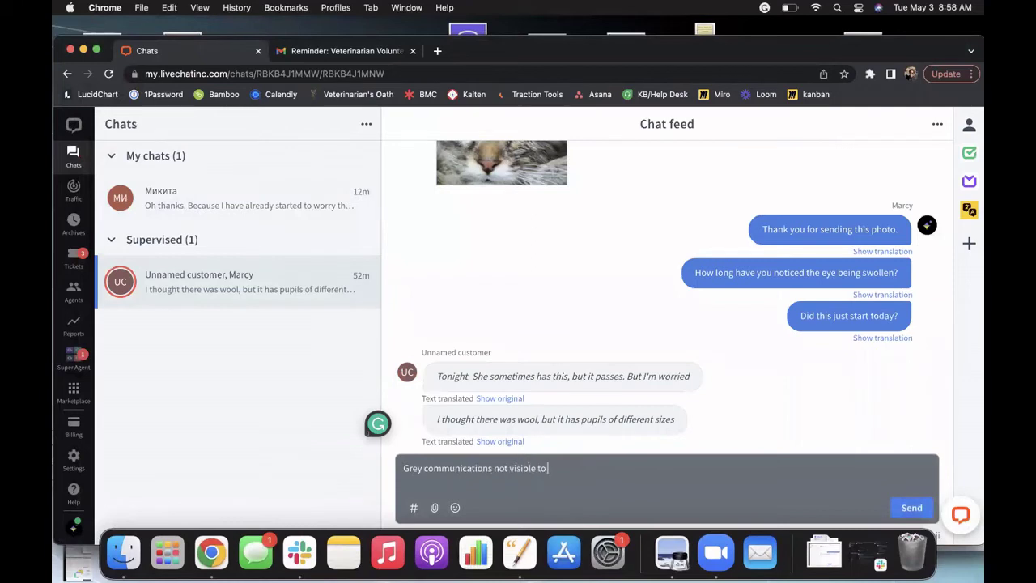
pyautogui.write(' the pet parent!')
pyautogui.press('Return')
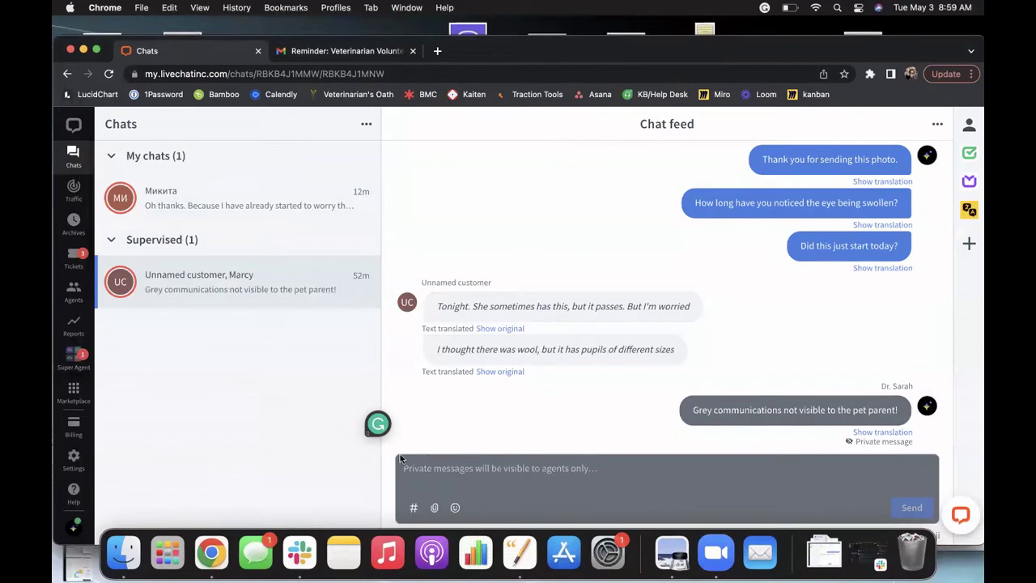
pyautogui.click(144, 195)
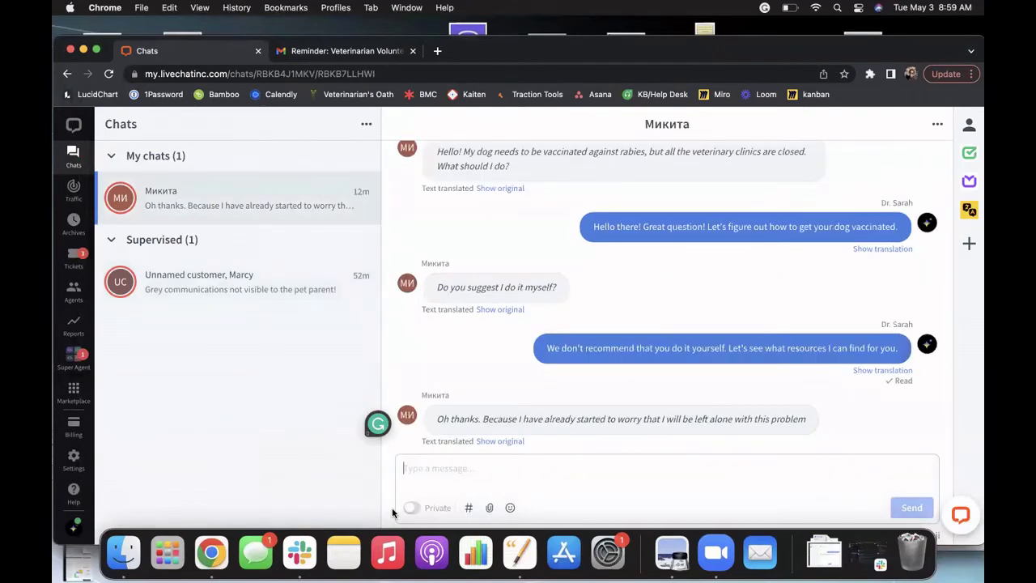
# Step: Send the private message "Supervisor - what should I recommend here?"
pyautogui.click(412, 507)
pyautogui.click(425, 488)
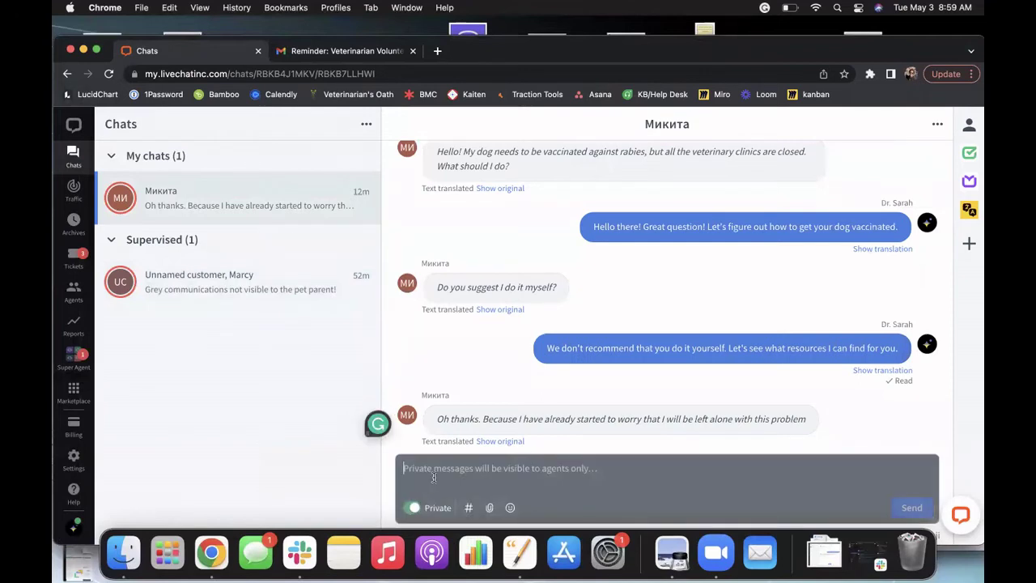
pyautogui.write('Superv')
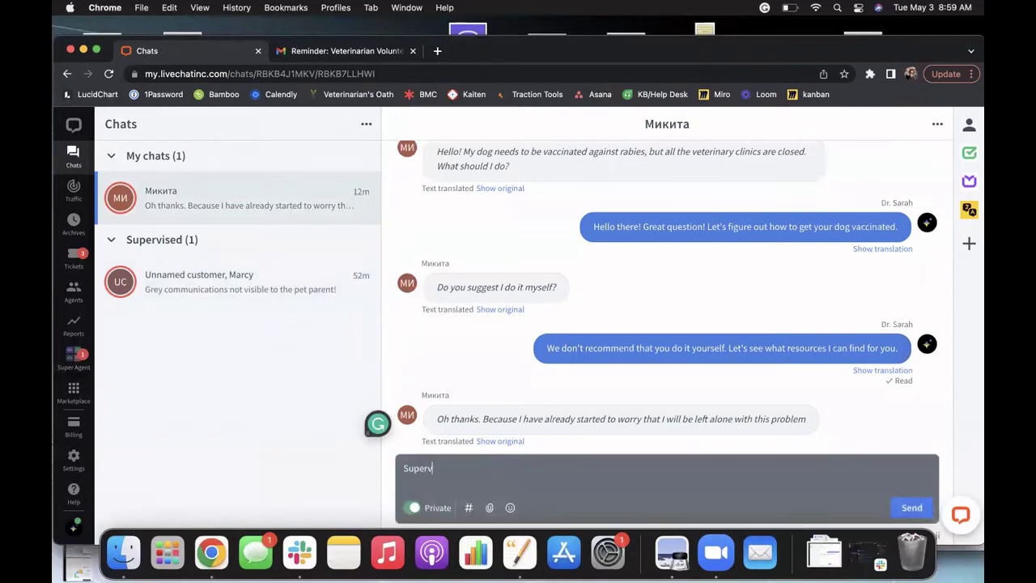
pyautogui.write('isor - what should I recommend here')
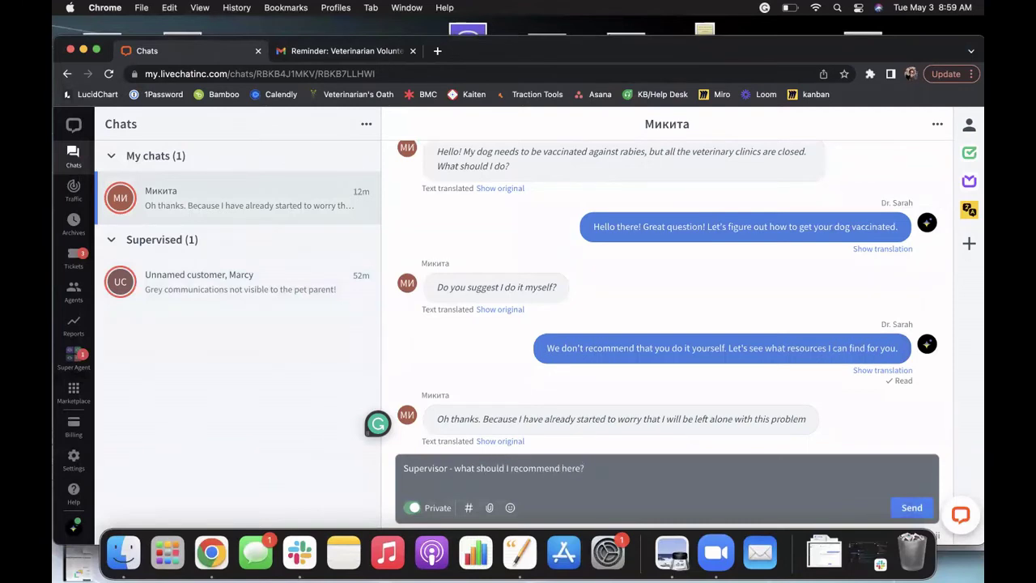
pyautogui.write('?')
pyautogui.press('Return')
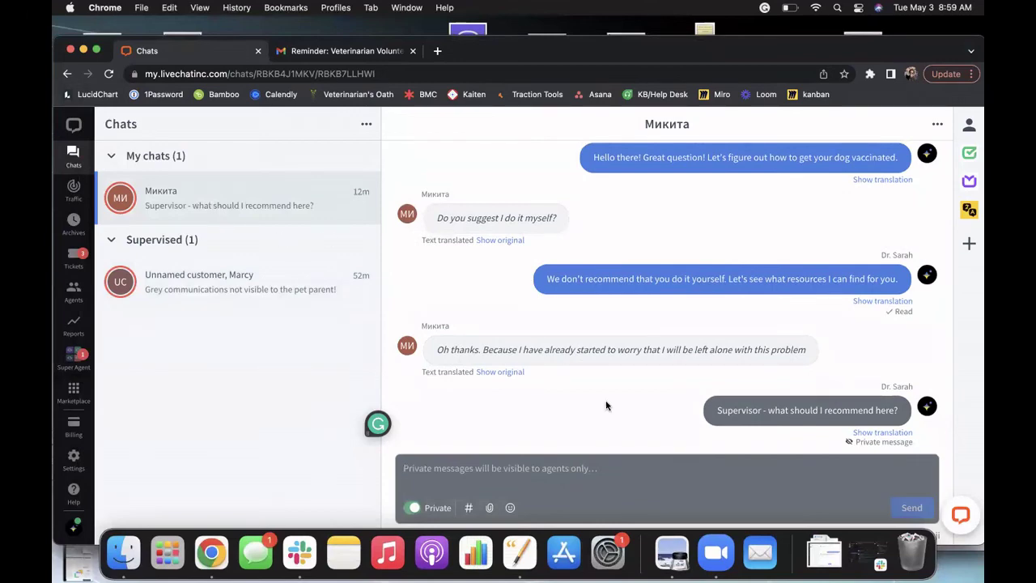
# Step: Send the customer-visible reply "One moment while I consult with my doctor."
pyautogui.click(414, 507)
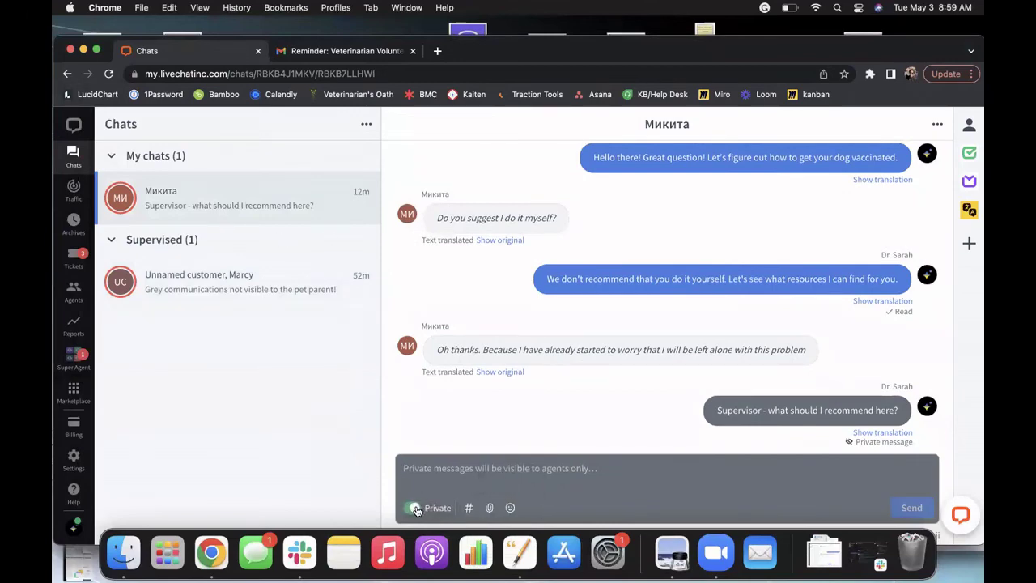
pyautogui.click(447, 466)
pyautogui.write('One')
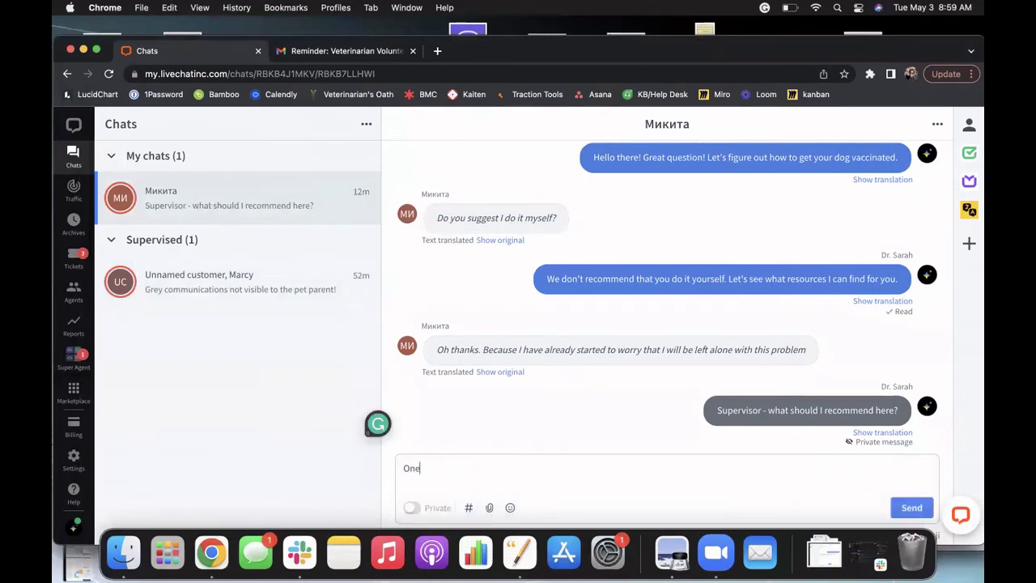
pyautogui.write(' moment while I consult with my ')
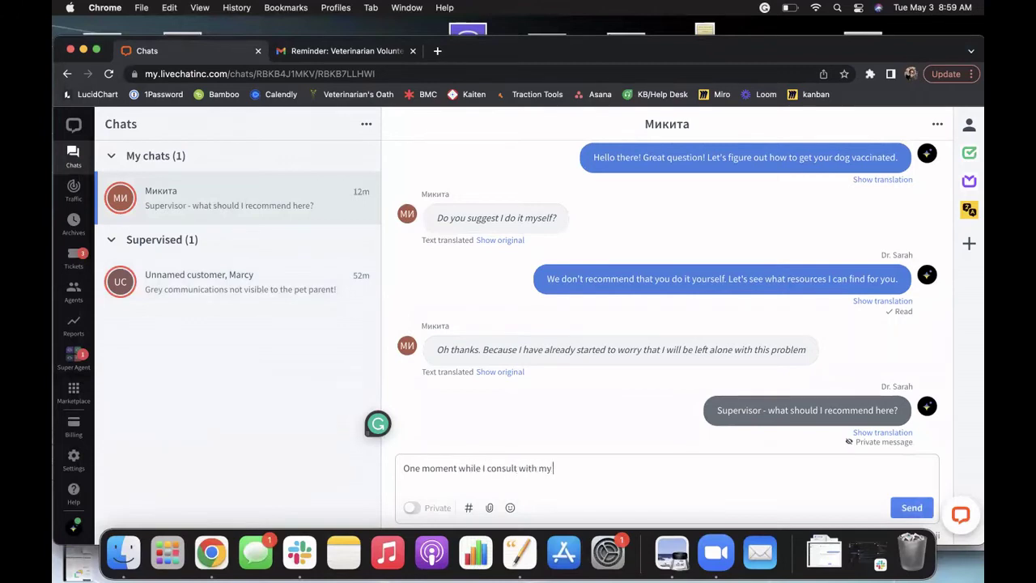
pyautogui.write('doctor.')
pyautogui.press('Return')
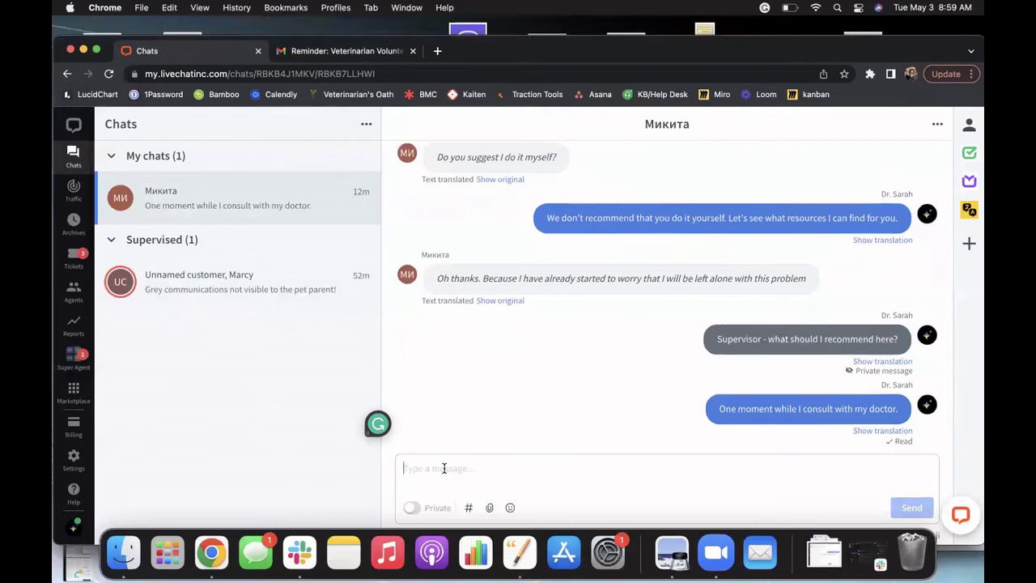
# Step: Take over the supervised cat-eye chat and send "Now I own this chat and my communications will be visible to the client."
pyautogui.click(253, 276)
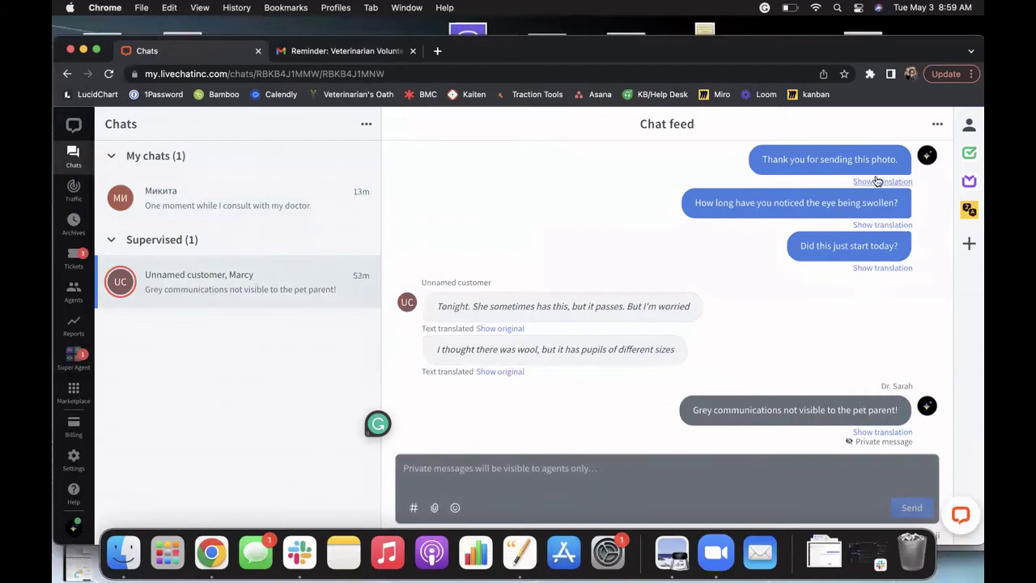
pyautogui.click(937, 125)
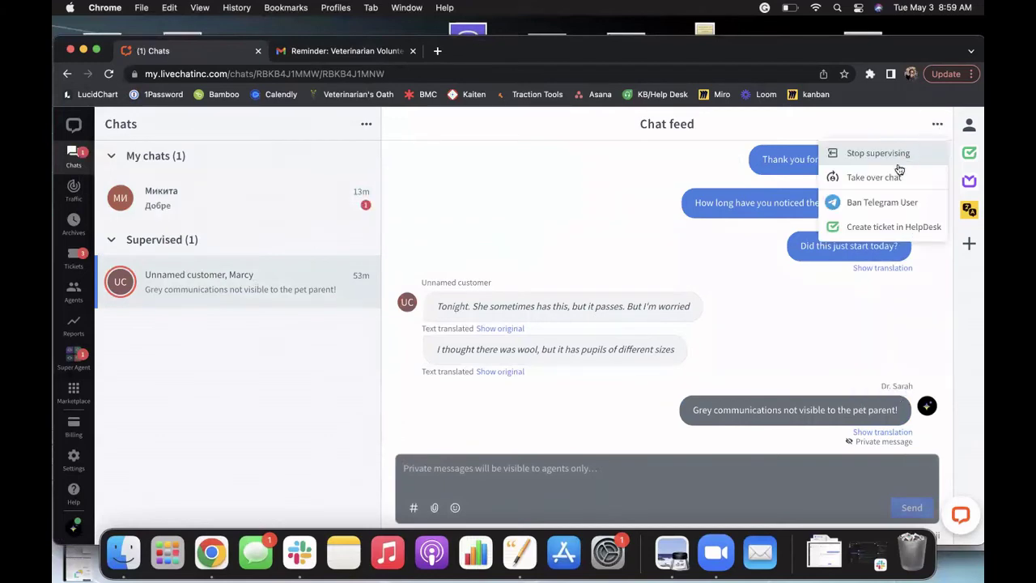
pyautogui.click(874, 177)
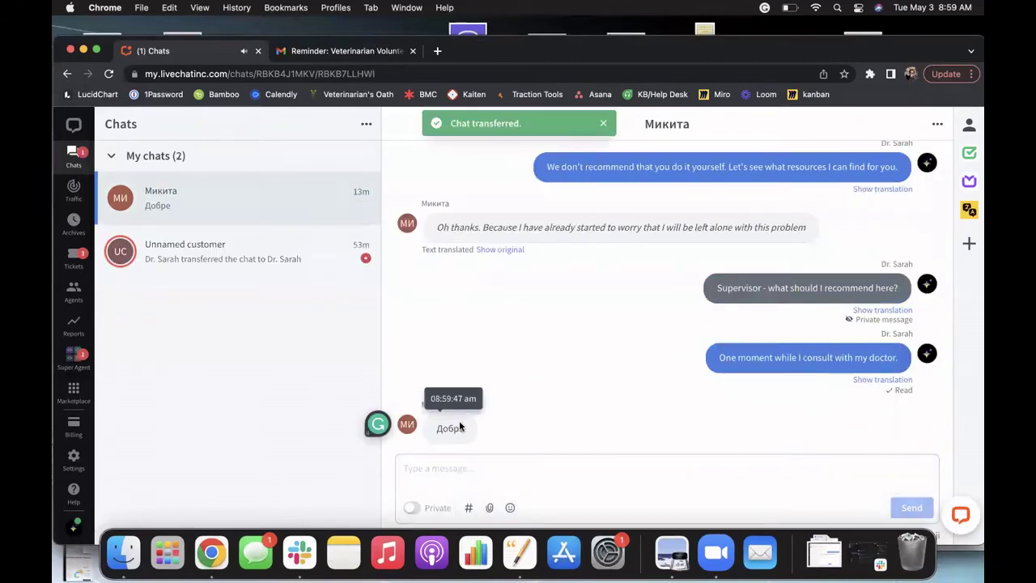
pyautogui.write('Now I ow')
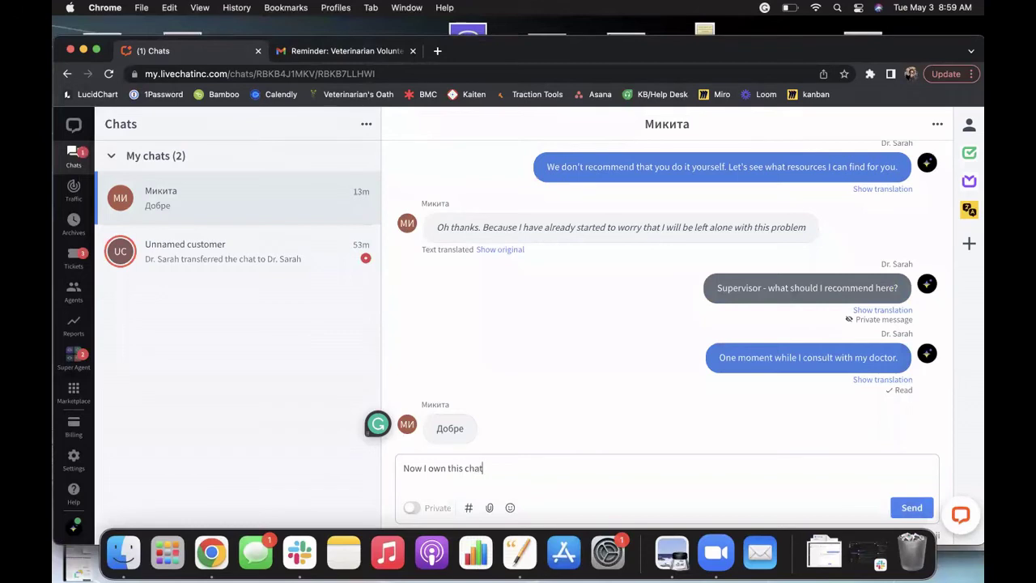
pyautogui.write('n this chat and my communications will b')
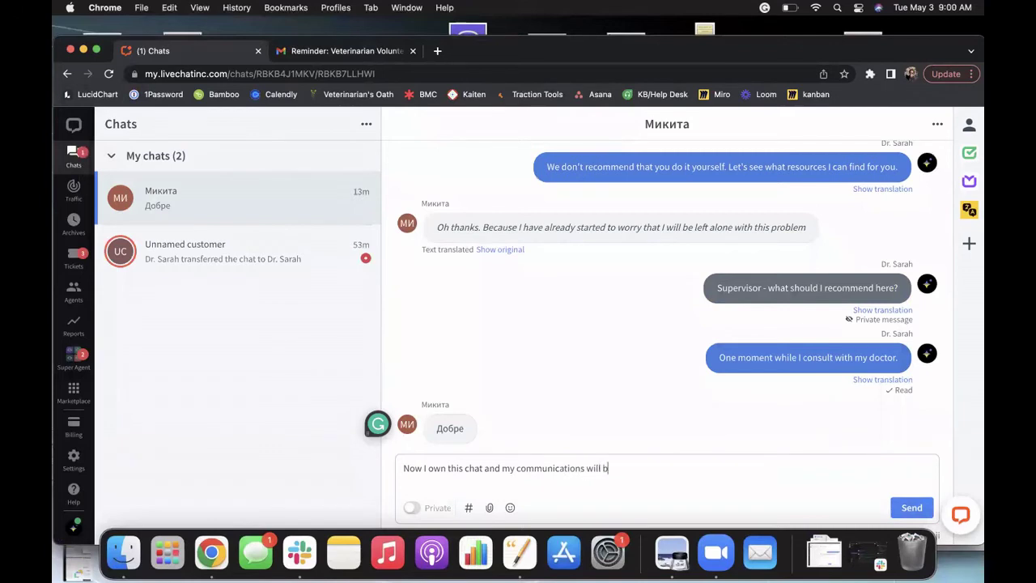
pyautogui.write('e visible to the client.')
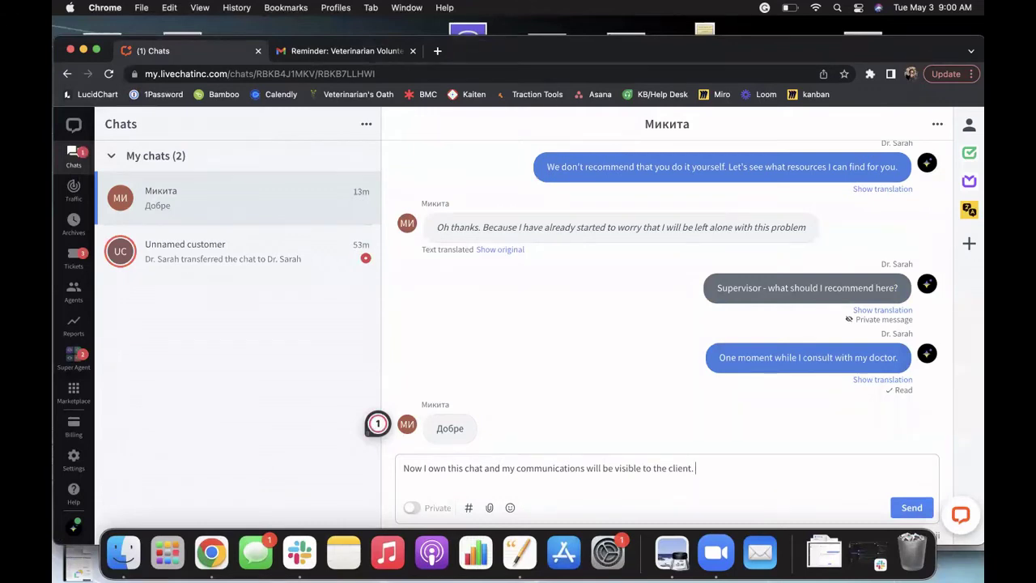
pyautogui.press('Return')
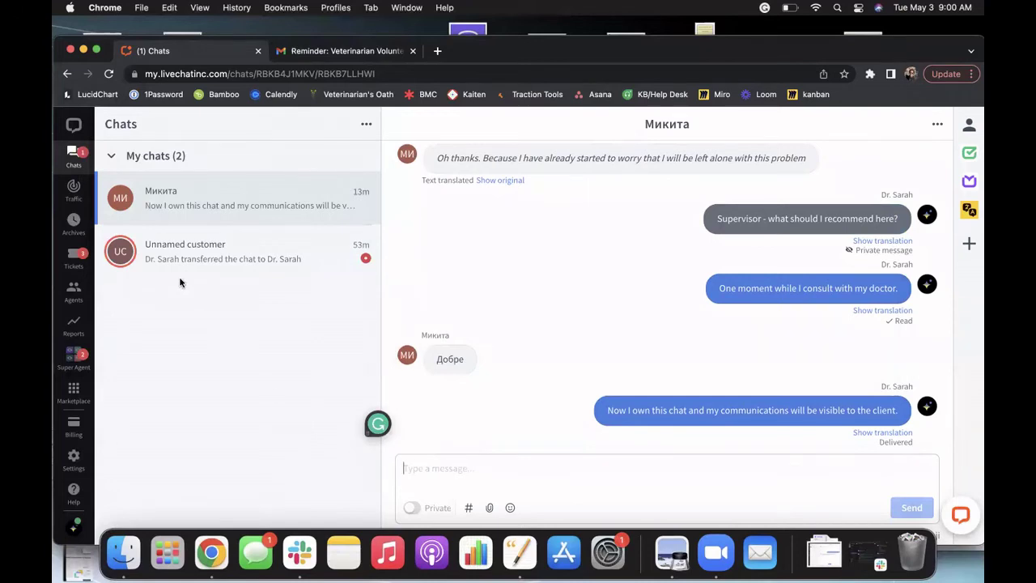
pyautogui.click(74, 188)
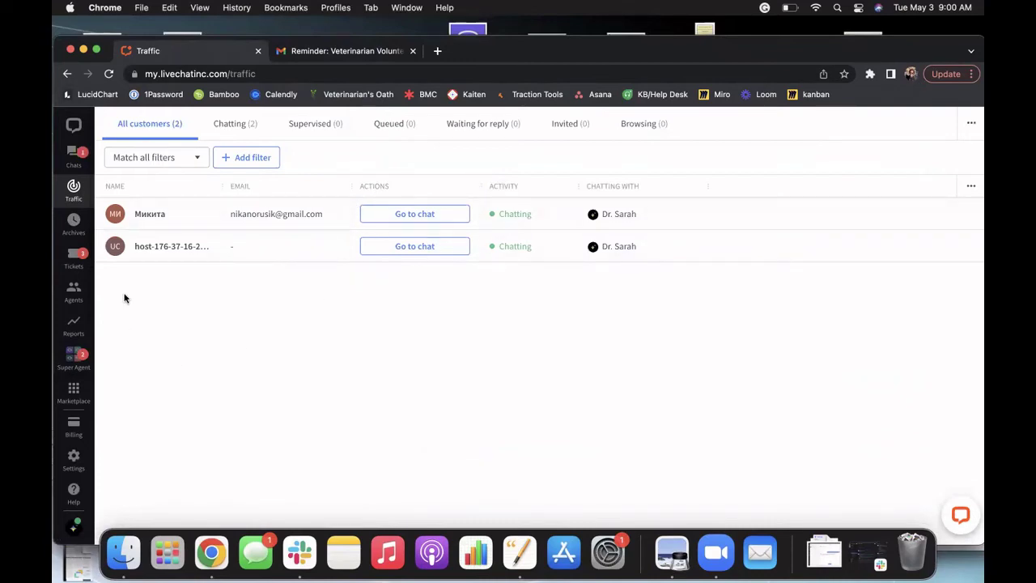
pyautogui.click(74, 155)
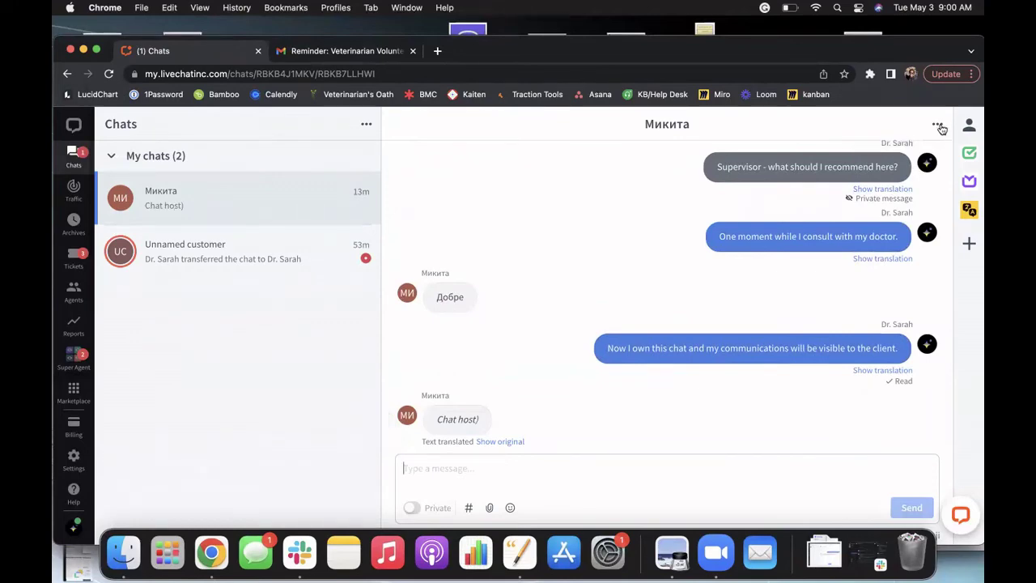
# Step: Transfer the rabies vaccination chat to the General group
pyautogui.click(939, 126)
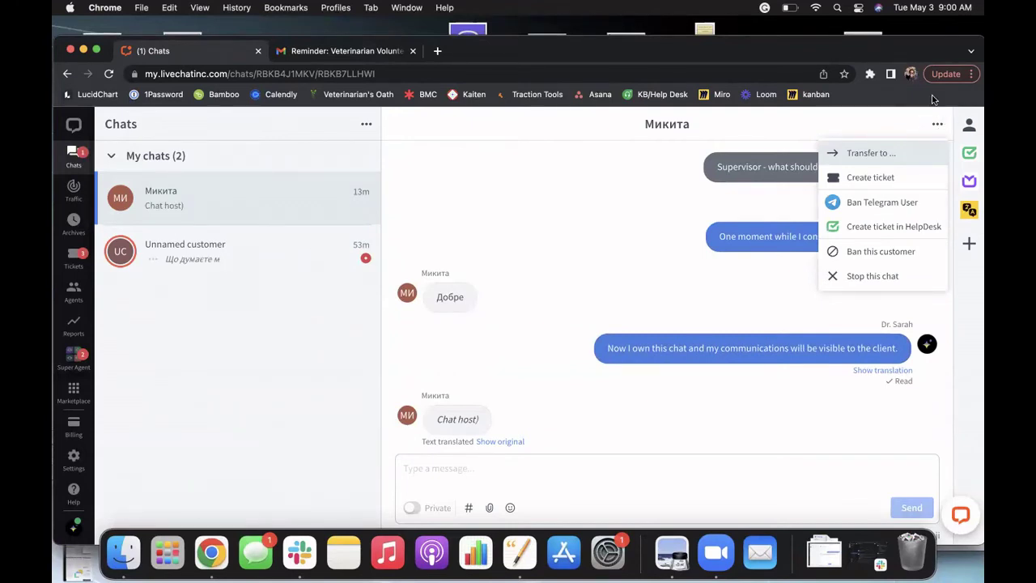
pyautogui.click(885, 157)
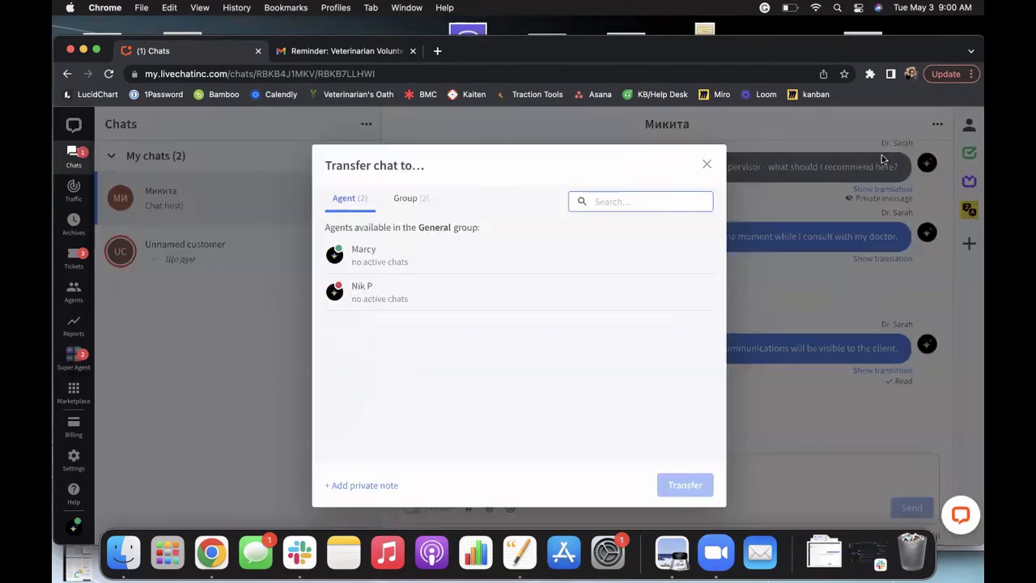
pyautogui.click(407, 199)
pyautogui.click(364, 241)
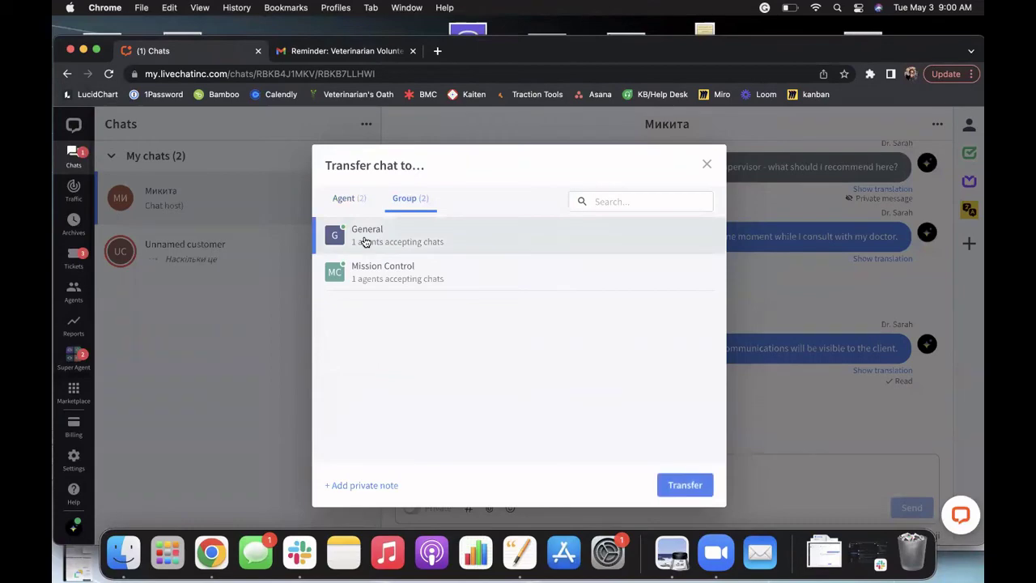
pyautogui.click(684, 486)
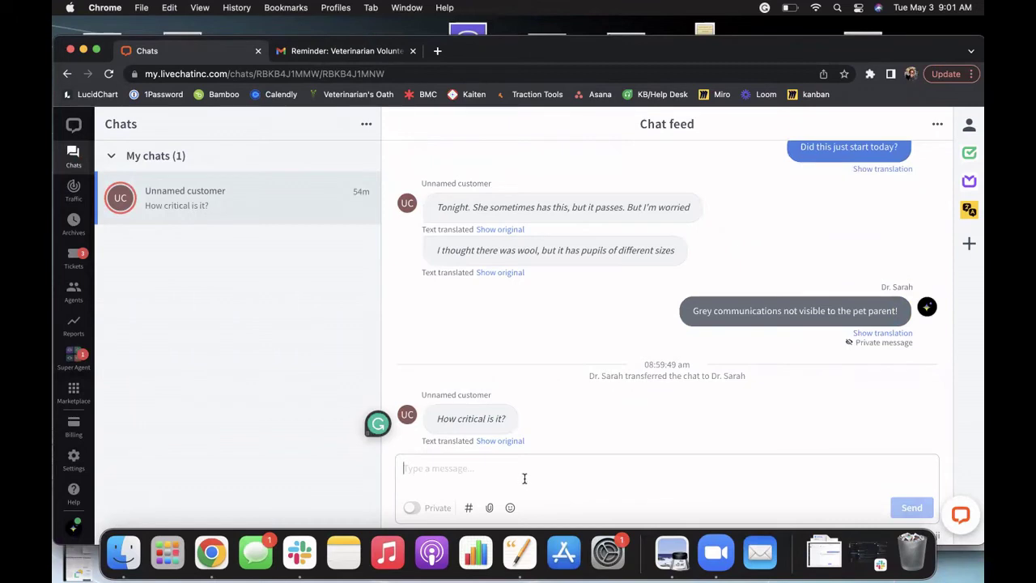
# Step: Post the private note "Summary: Signalment, triage findings, recommendations, differential diagnosis, next steps, anything else relevant."
pyautogui.click(412, 508)
pyautogui.write('Sign')
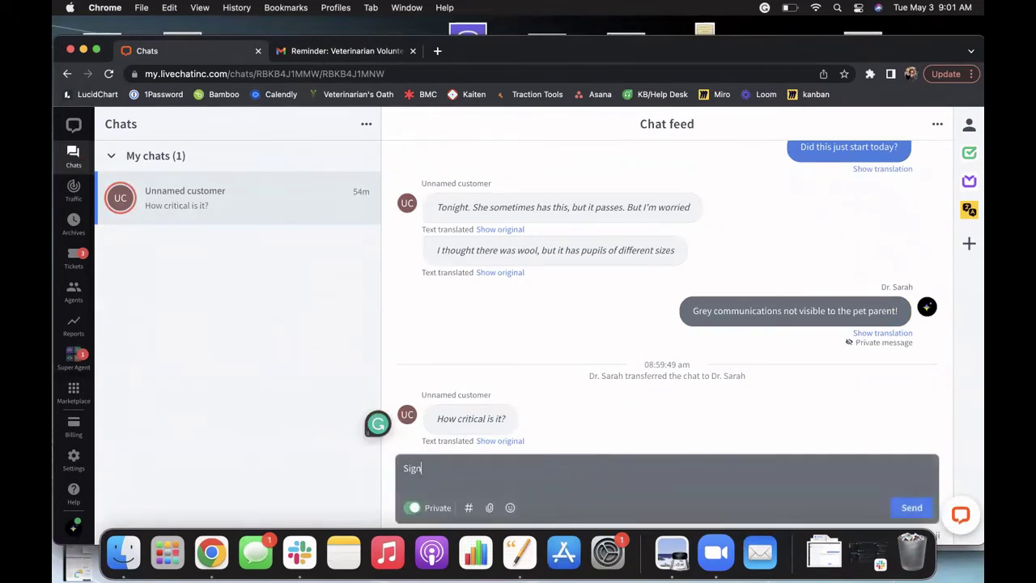
pyautogui.write('alem')
pyautogui.write('men')
pyautogui.write('t, triage findings,')
pyautogui.write('recommendati')
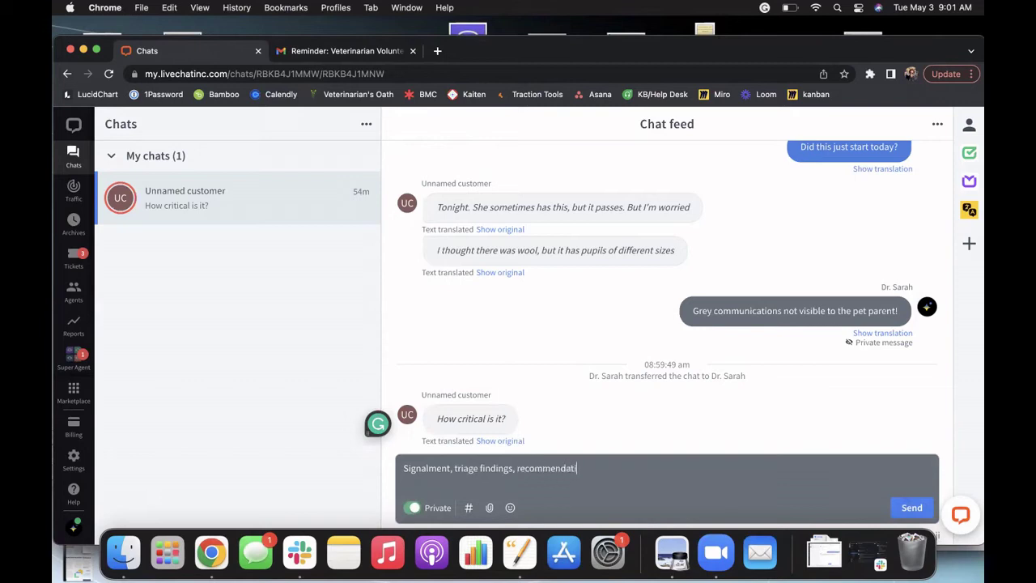
pyautogui.write('ons, differential diagnosis,')
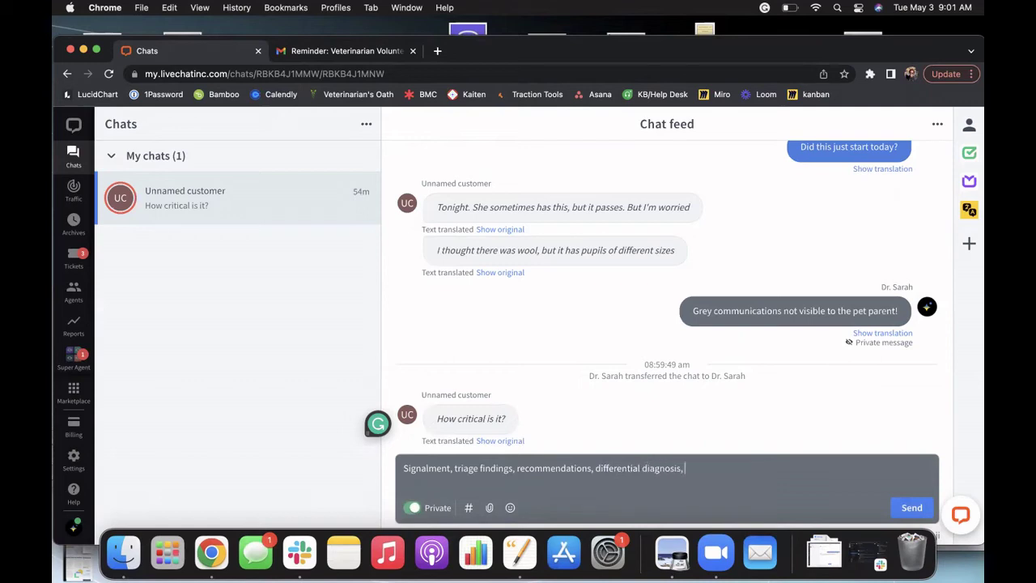
pyautogui.write(' next steps, anything else relevant.')
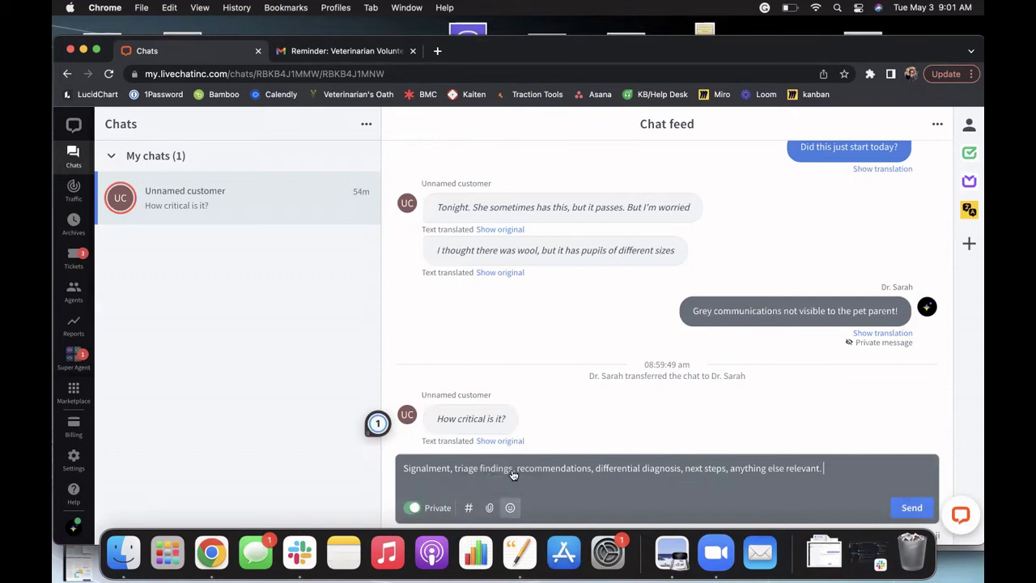
pyautogui.click(404, 471)
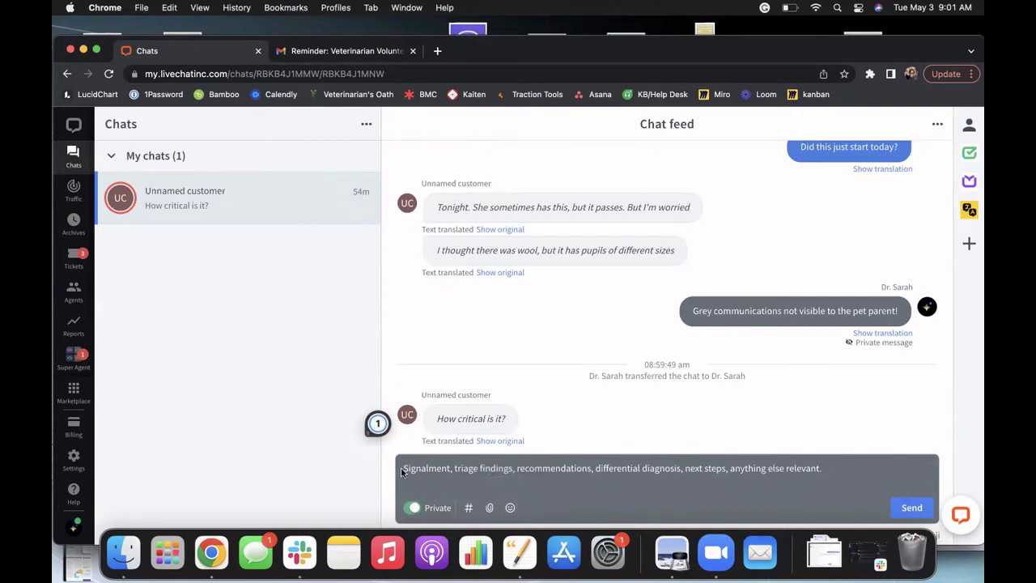
pyautogui.write('Summary:')
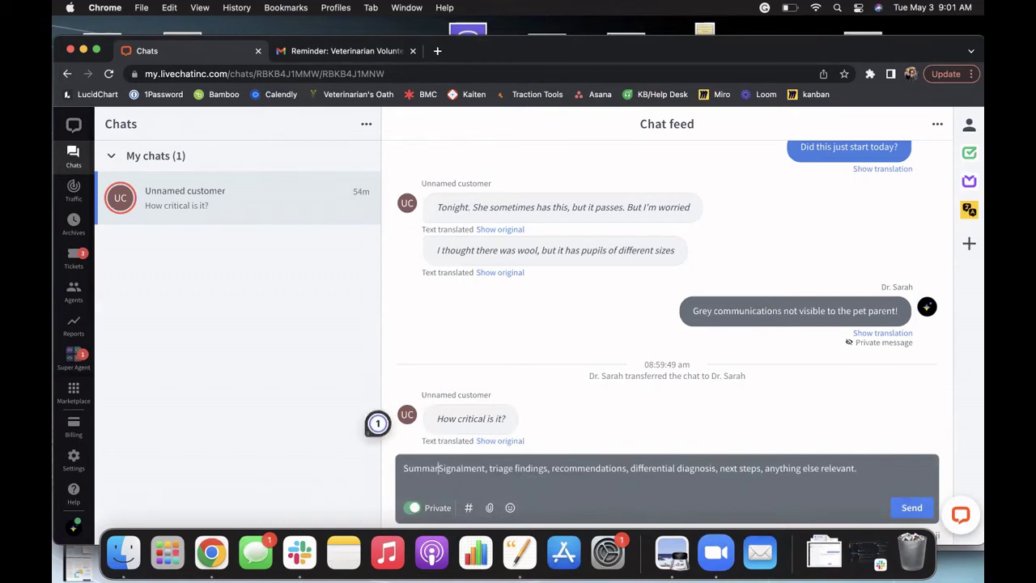
pyautogui.click(910, 507)
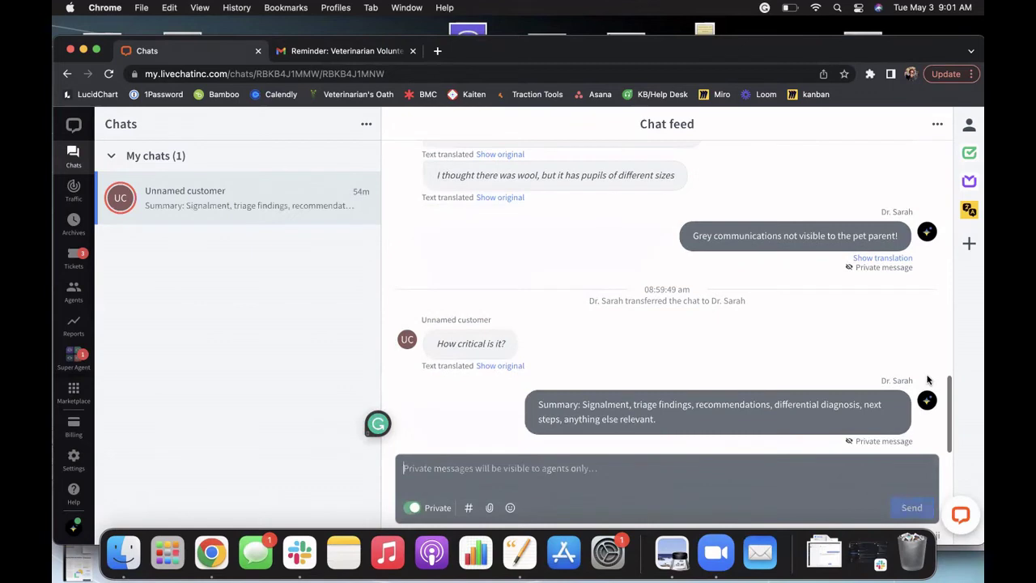
# Step: Create a ticket titled "Rabies vaccination question" from this chat, entering the customer's email address
pyautogui.click(939, 128)
pyautogui.click(870, 176)
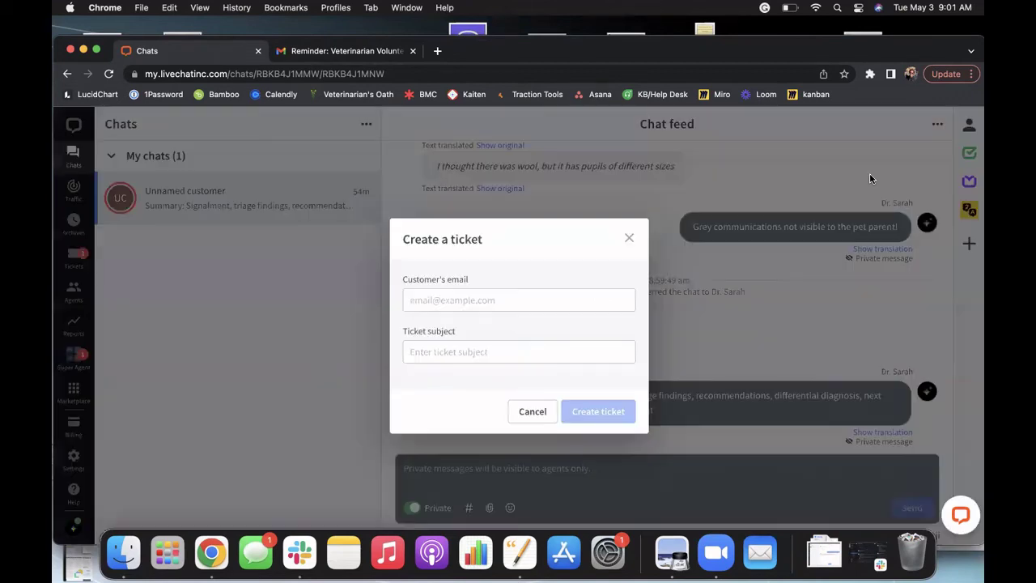
pyautogui.click(474, 295)
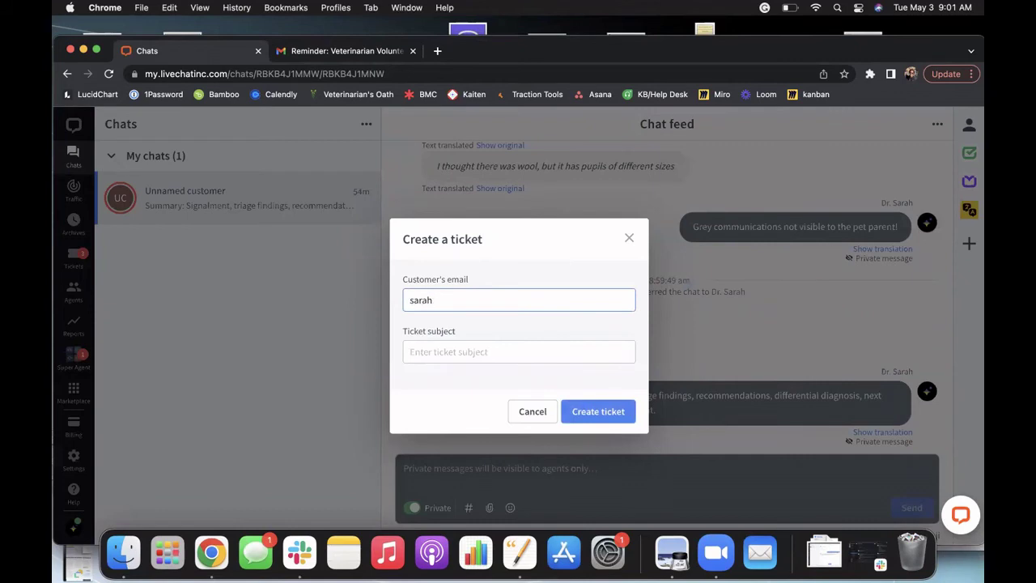
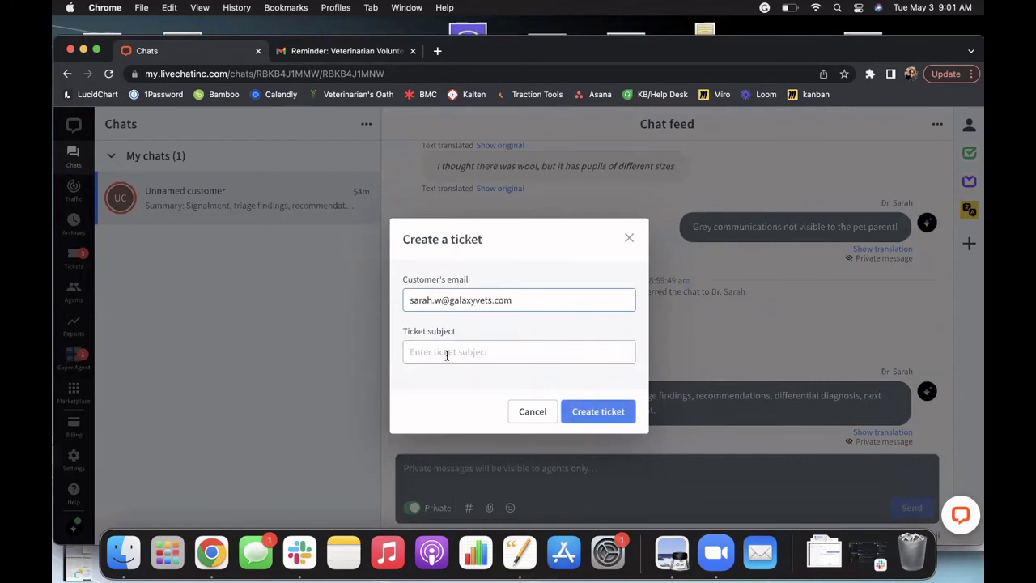
pyautogui.click(447, 353)
pyautogui.write('R')
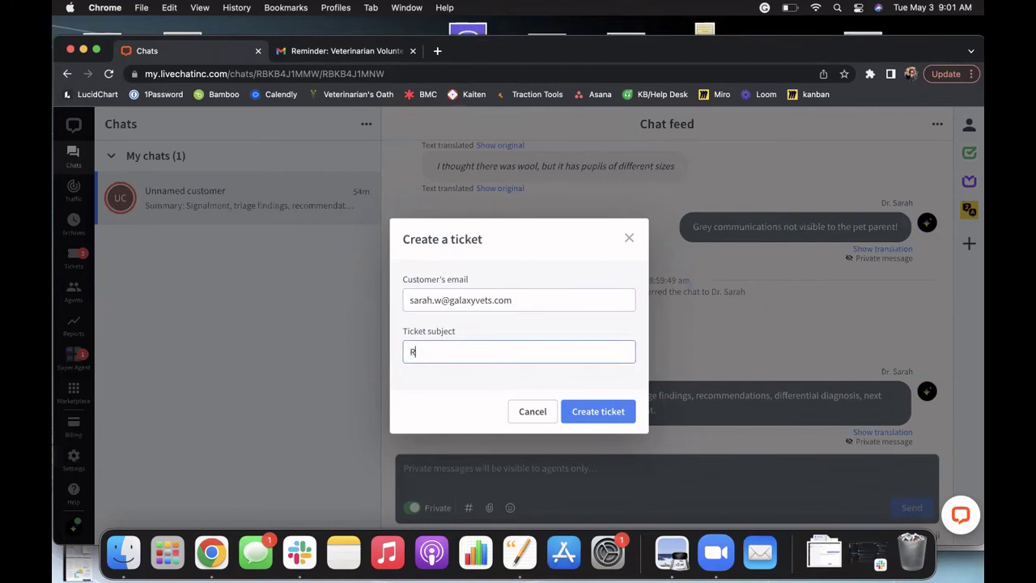
pyautogui.write('abies vaccination question')
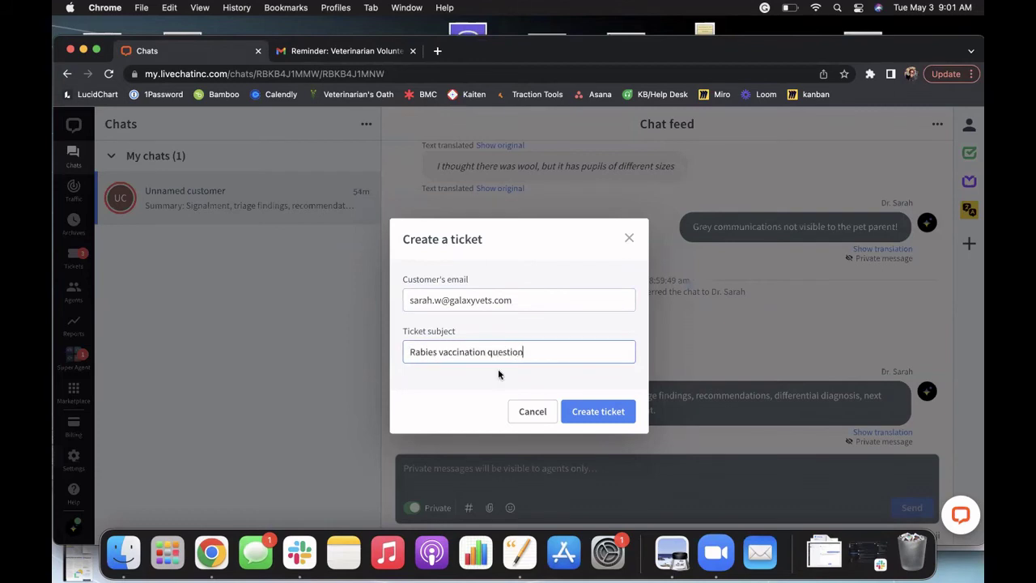
pyautogui.click(599, 413)
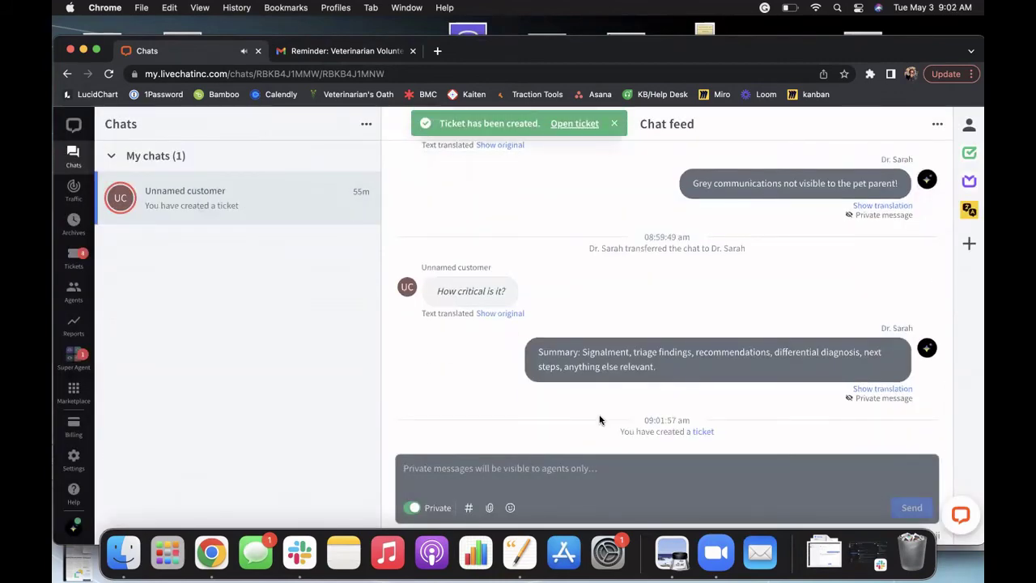
# Step: Stop the cat-eye customer's chat, leaving no active chats, then bring Slack back up
pyautogui.click(940, 124)
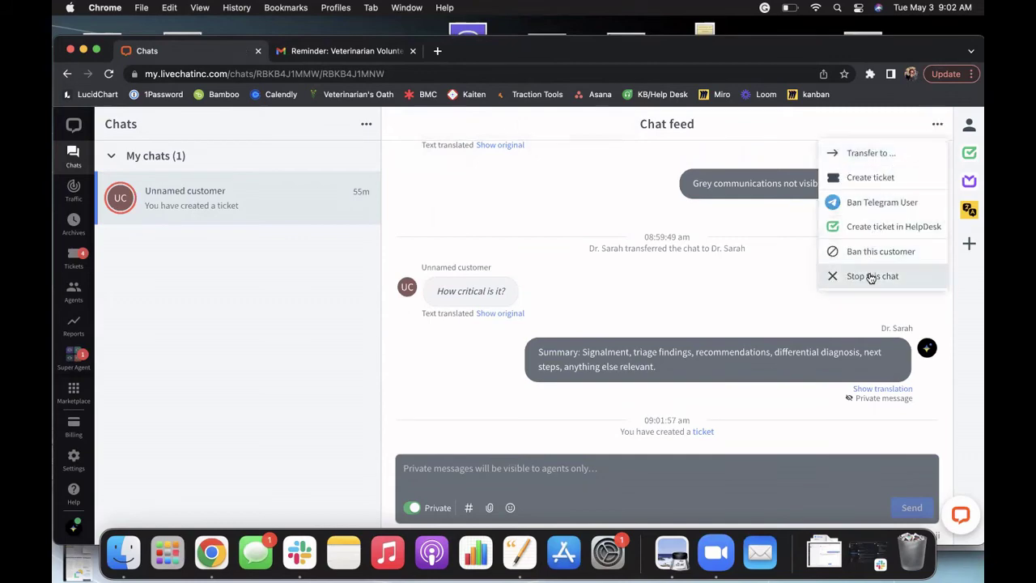
pyautogui.click(871, 276)
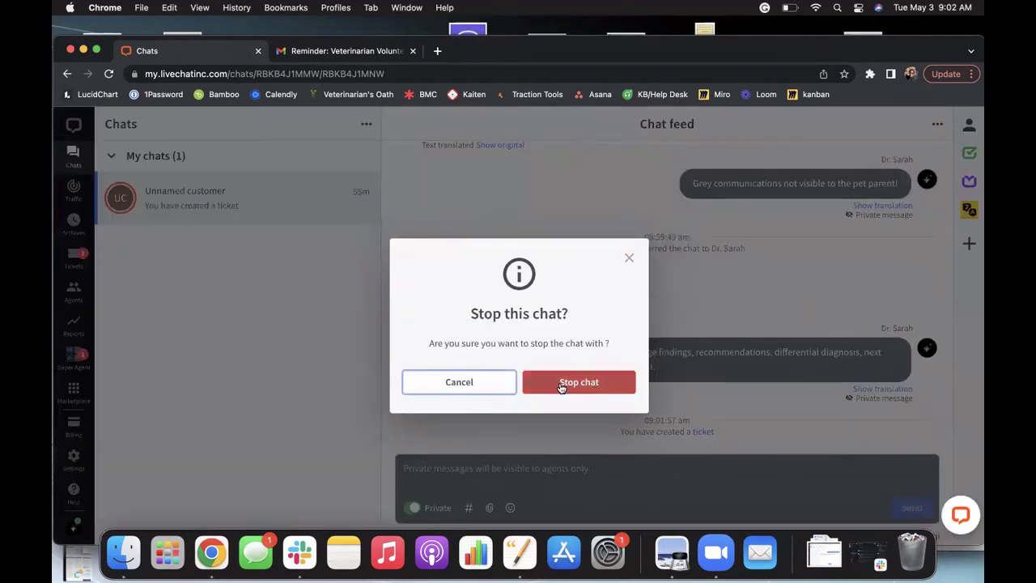
pyautogui.click(567, 384)
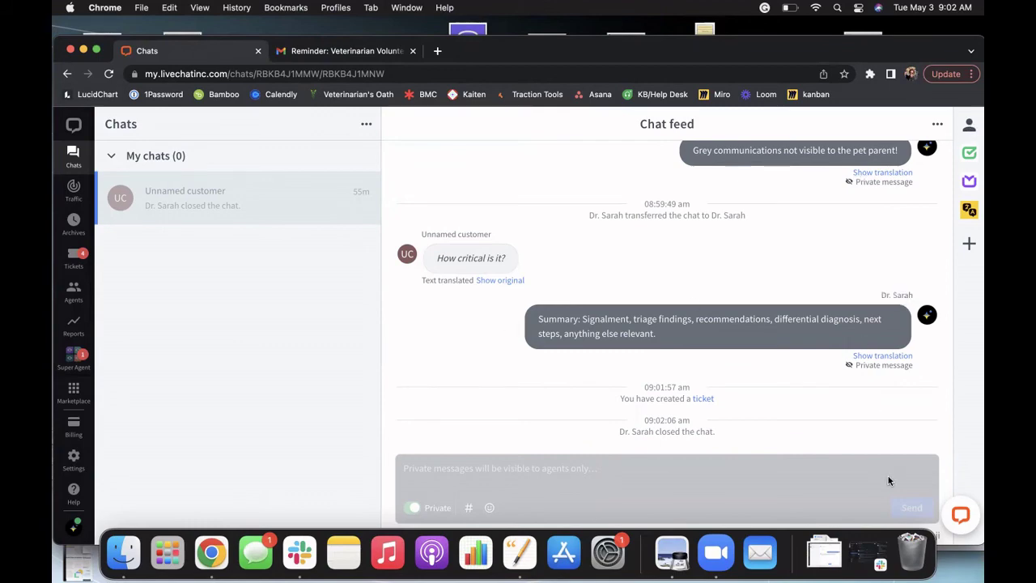
pyautogui.click(869, 553)
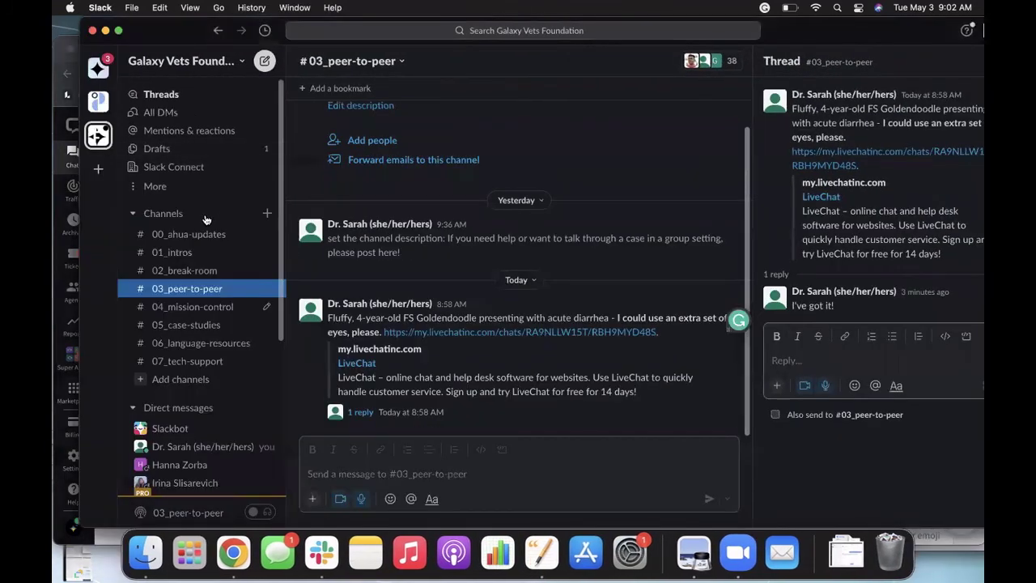
# Step: View the #00_ahua-updates and #02_break-room channels, then minimize Slack to return to LiveChat
pyautogui.click(193, 235)
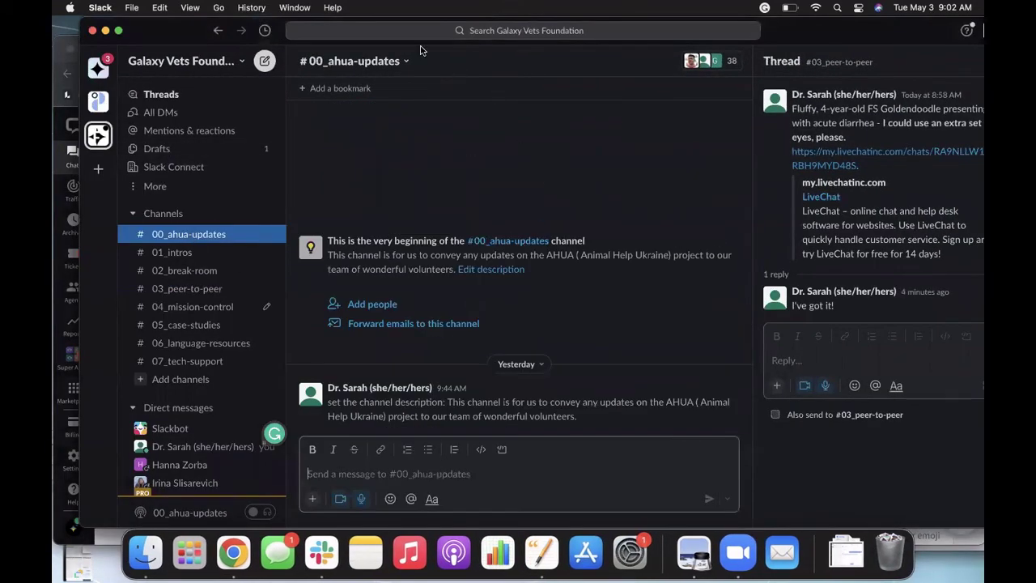
pyautogui.click(200, 272)
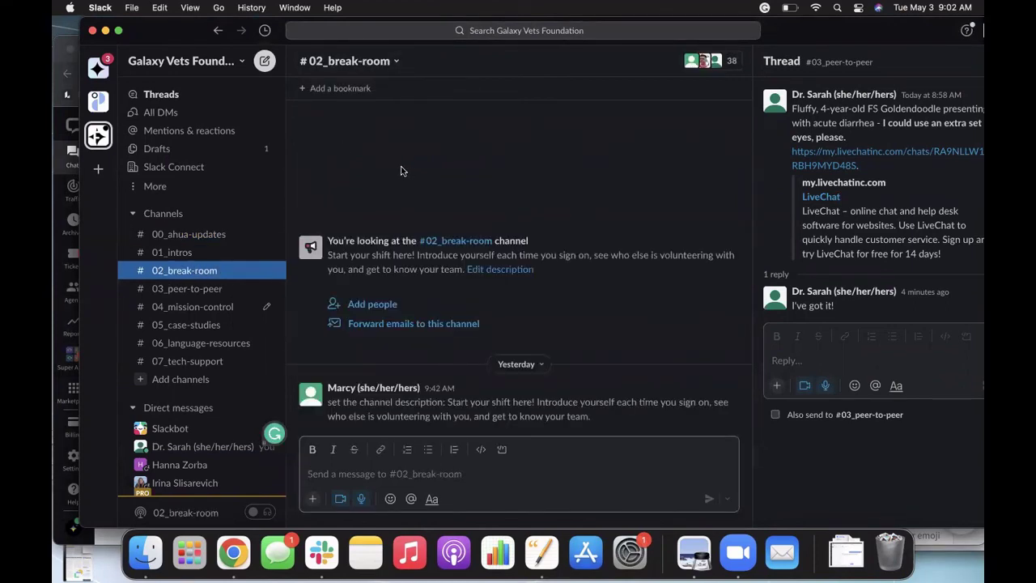
pyautogui.click(106, 32)
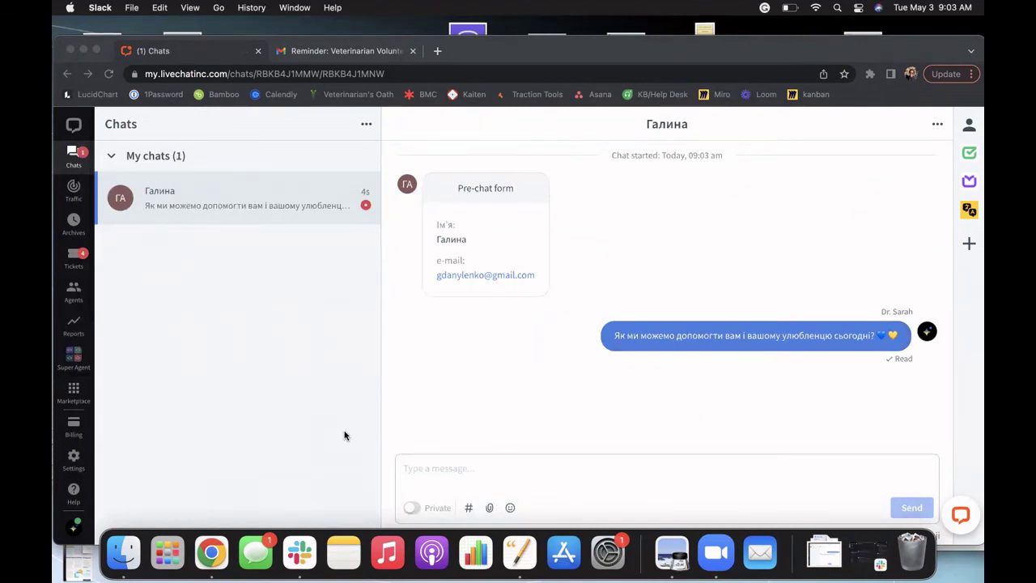
# Step: Draft a reply: if the clinical signs get worse, see a veterinarian in person
pyautogui.click(439, 471)
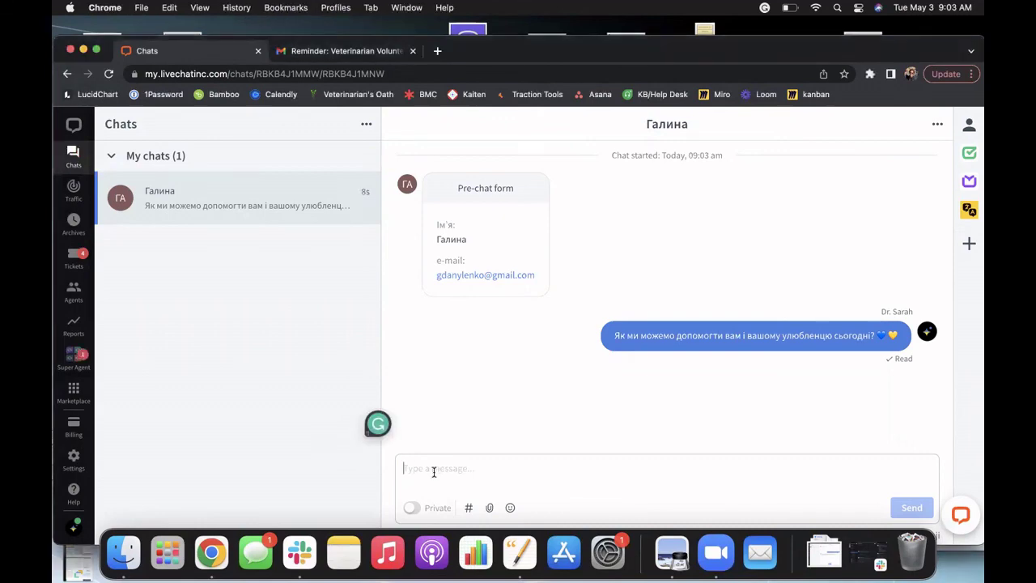
pyautogui.write('if the')
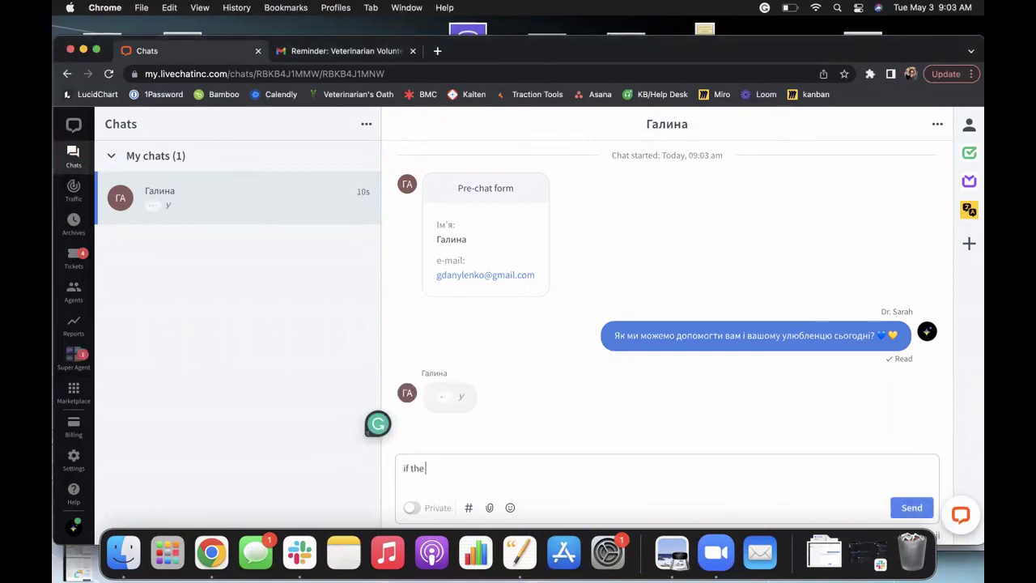
pyautogui.write(' clinica')
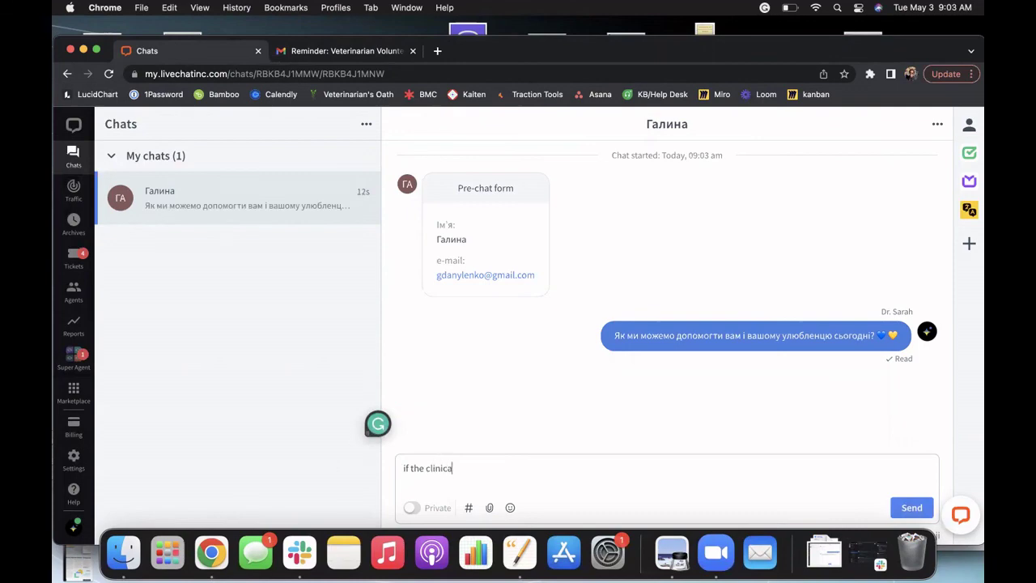
pyautogui.write('l signs get wros')
pyautogui.press('BackSpace')
pyautogui.press('BackSpace')
pyautogui.press('BackSpace')
pyautogui.write('orse,')
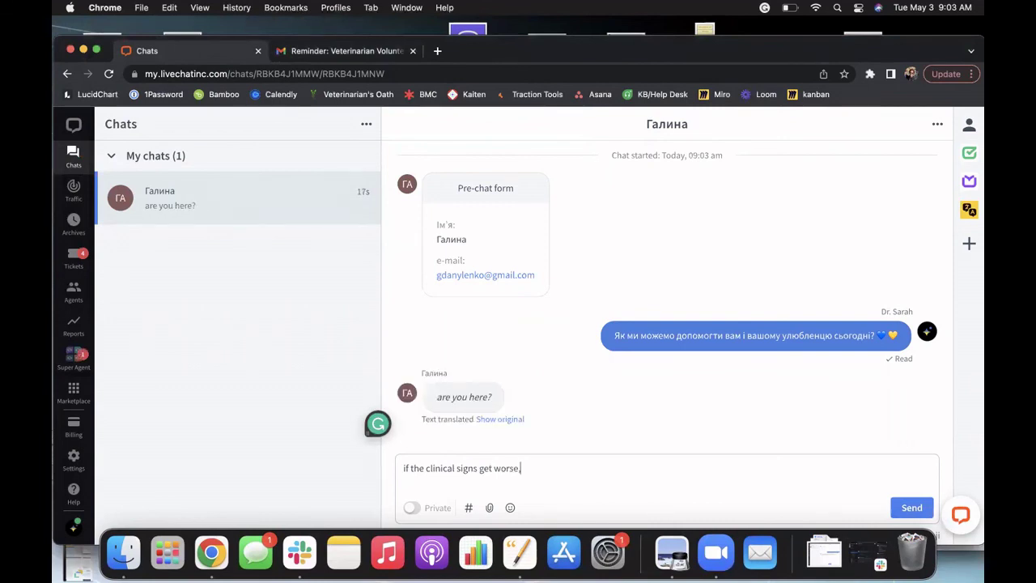
pyautogui.write(' then you may need to see a veteir')
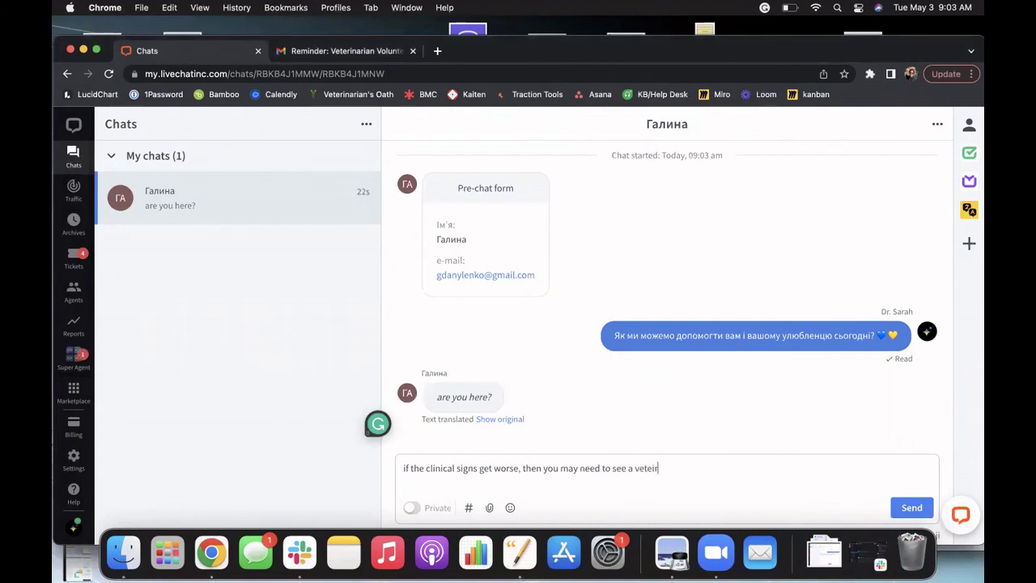
pyautogui.write('narian in person.')
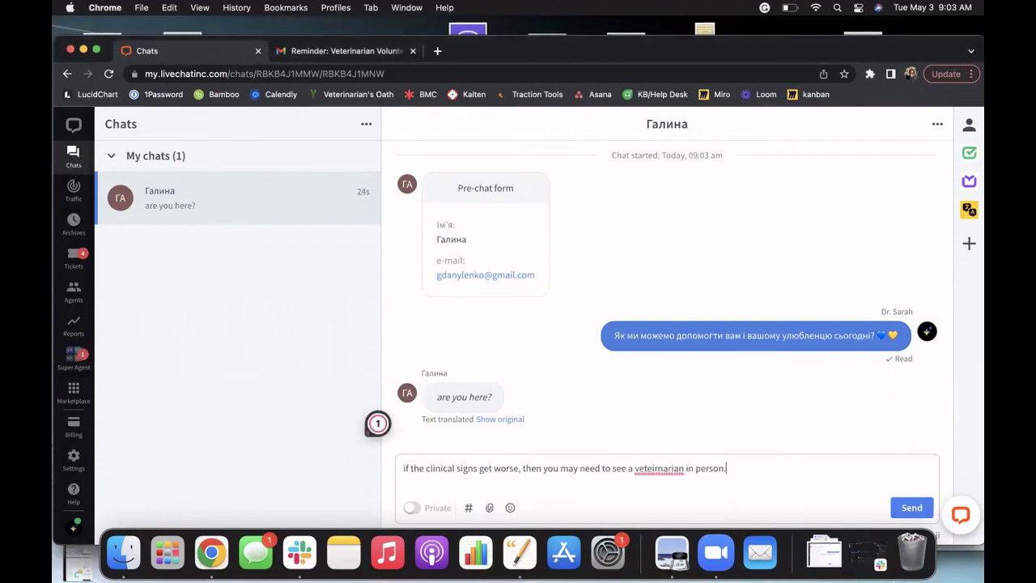
pyautogui.write(' We are happy to help you find one. If th')
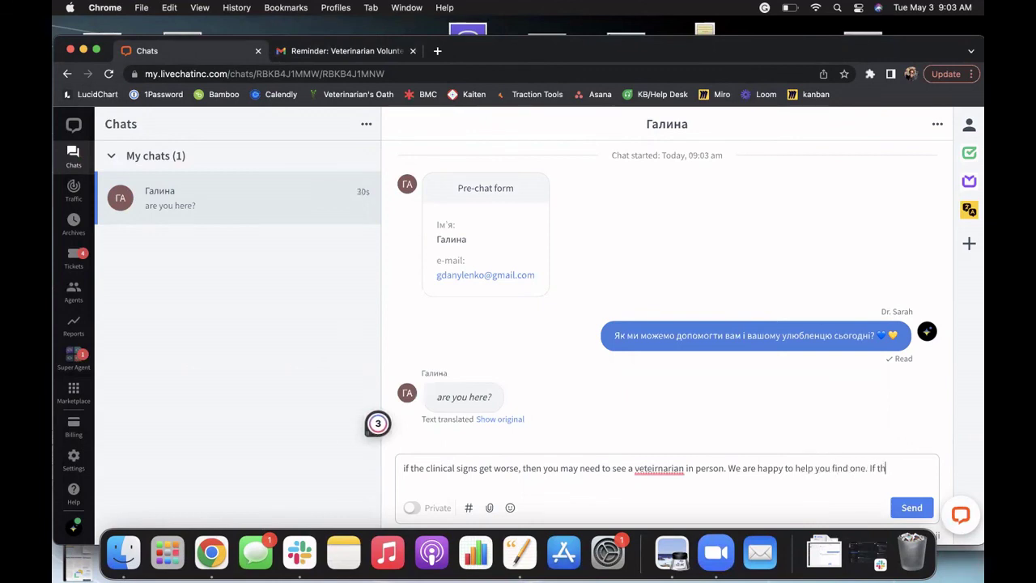
pyautogui.press('BackSpace')
pyautogui.write('this doesnt happen,')
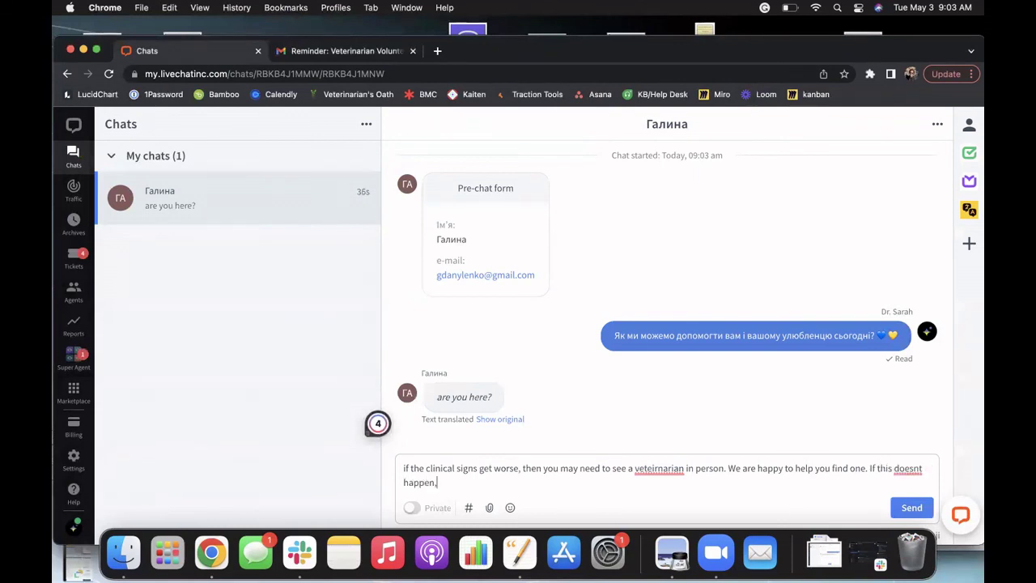